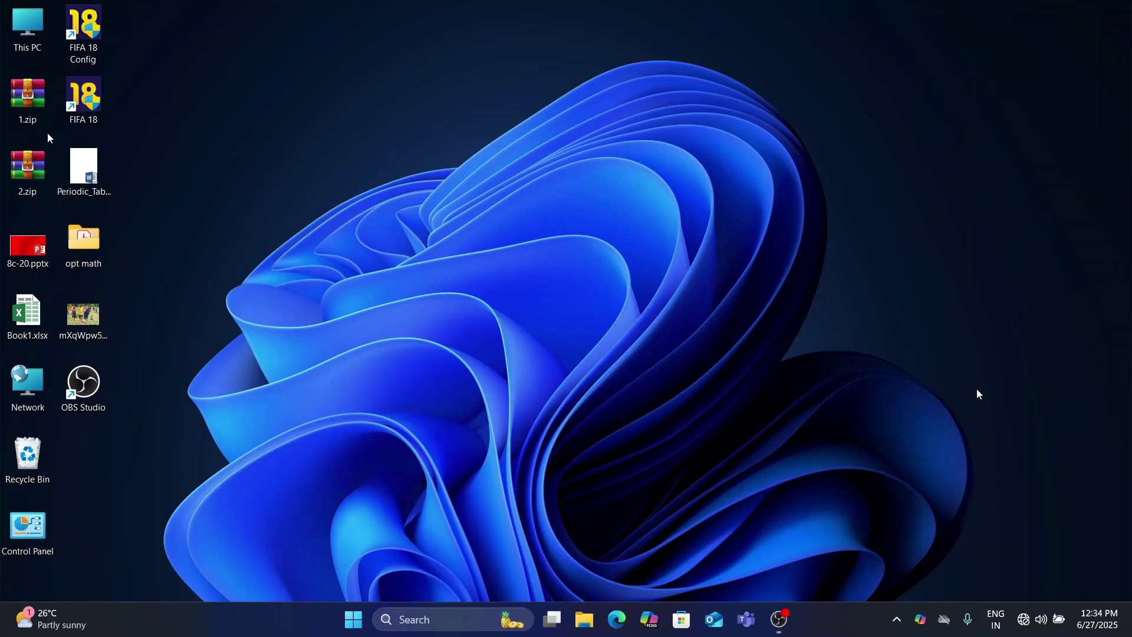
# - Extract the EndNote v20 folder from 1.zip's Research Materials into a new Desktop folder '1'
pyautogui.doubleClick(26, 106)
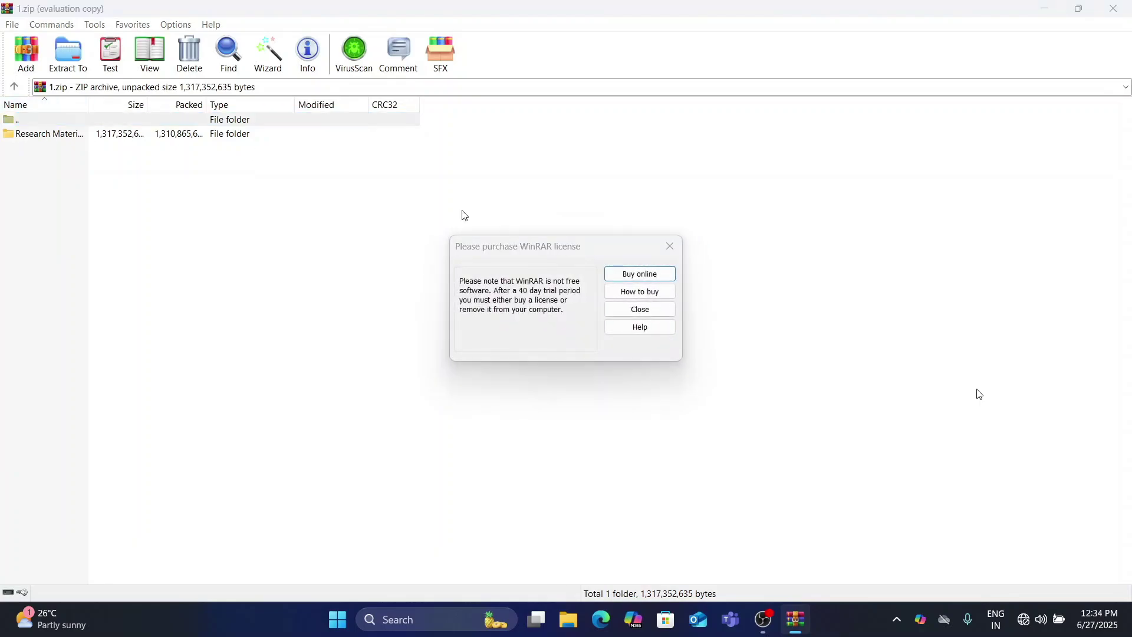
pyautogui.click(624, 308)
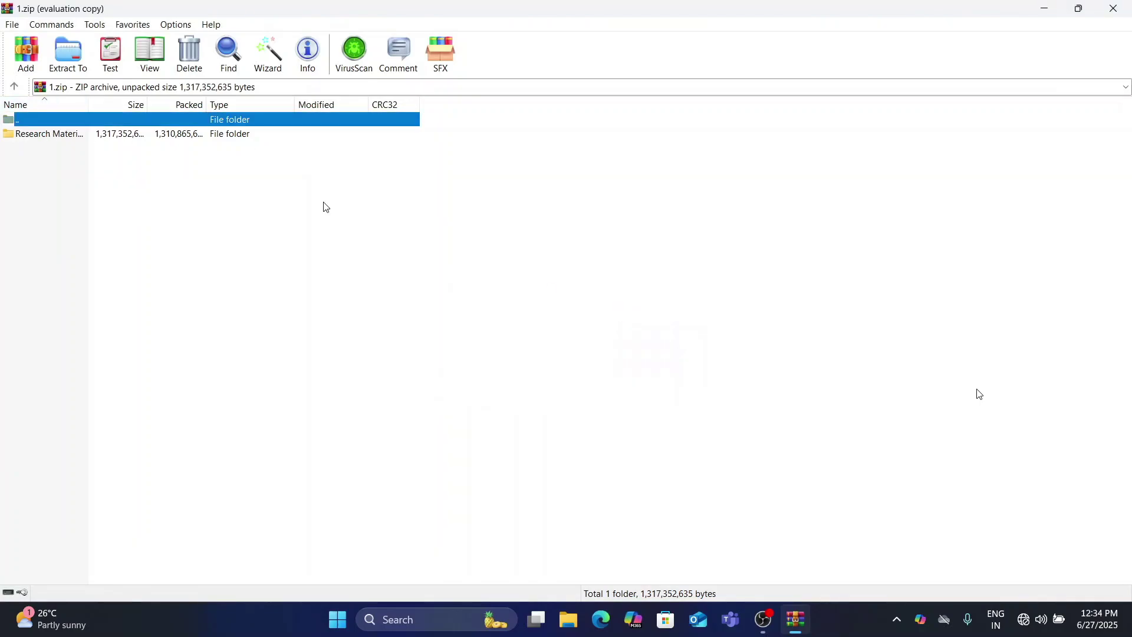
pyautogui.doubleClick(164, 135)
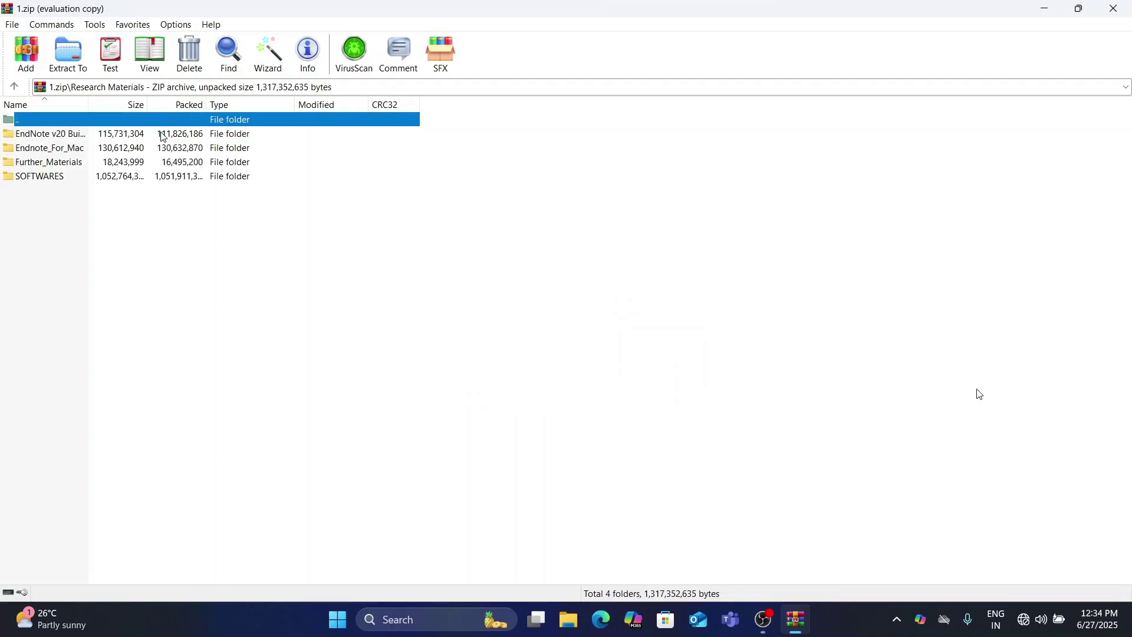
pyautogui.click(105, 139)
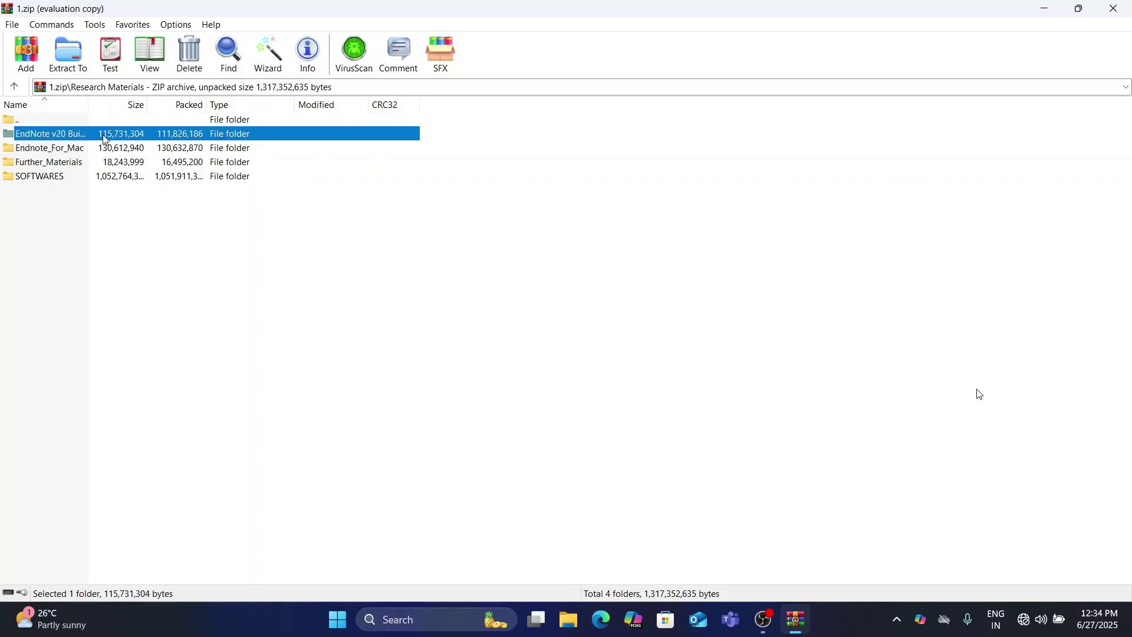
pyautogui.click(70, 47)
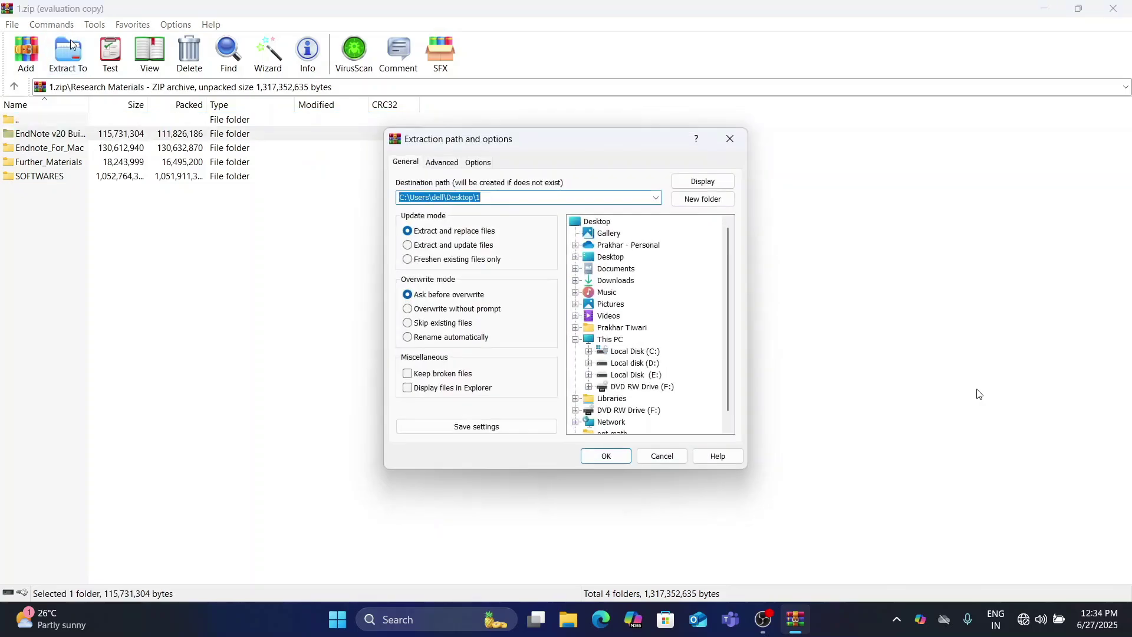
pyautogui.click(606, 458)
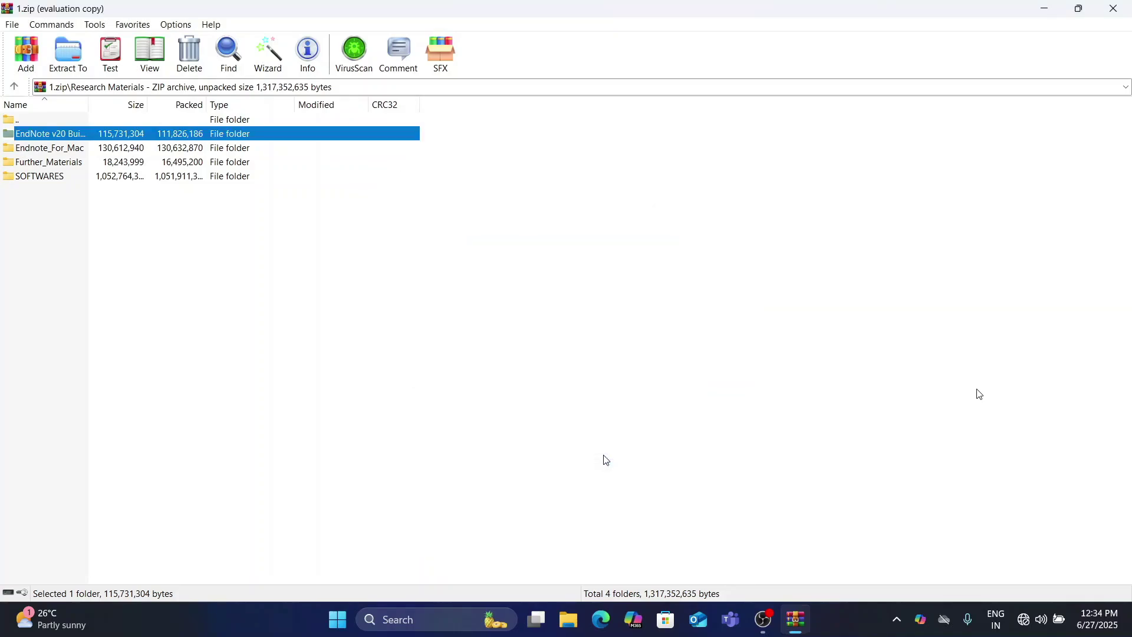
pyautogui.click(1111, 8)
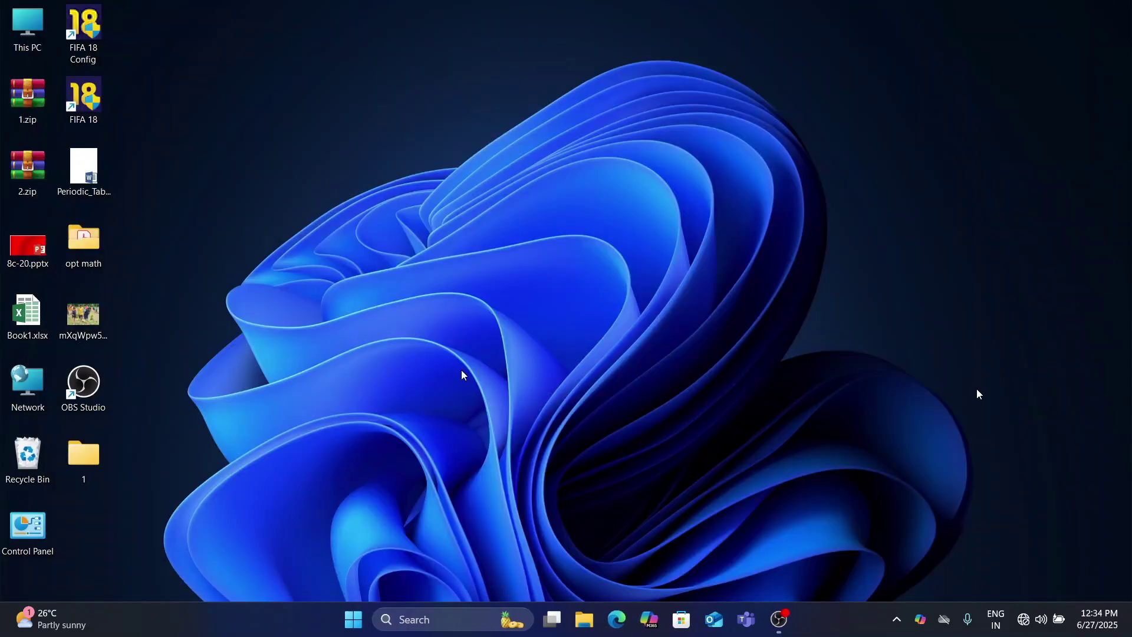
# - Run EN20Inst.exe from folder 1's EndNote v20 Build 14672 Final + Crack Setup folder
pyautogui.doubleClick(83, 457)
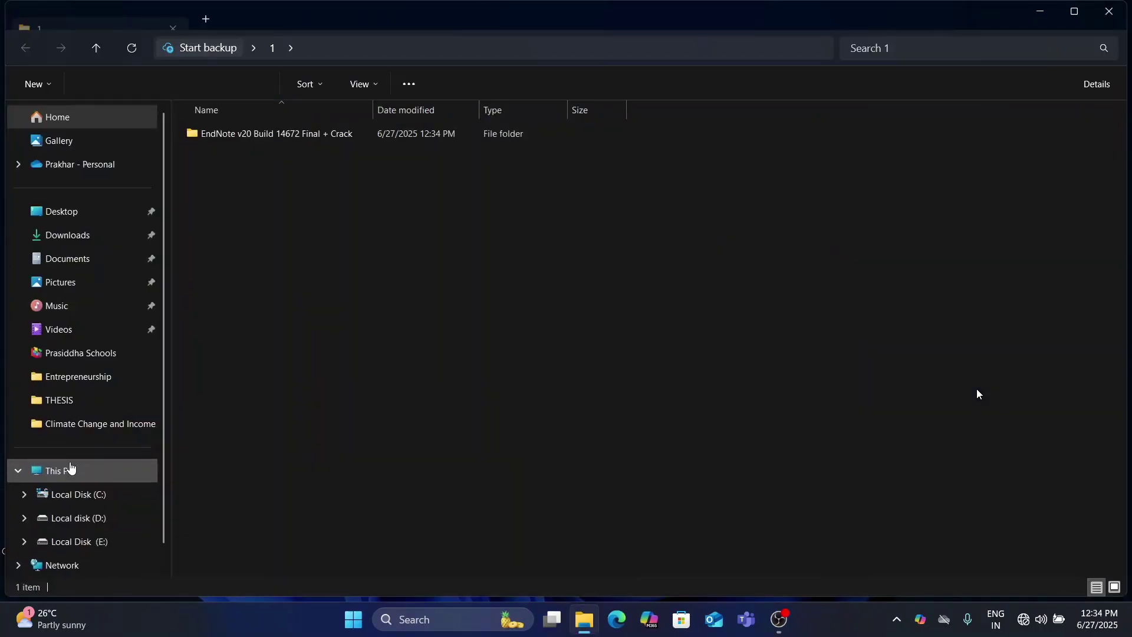
pyautogui.doubleClick(321, 134)
pyautogui.click(321, 134)
pyautogui.doubleClick(321, 134)
pyautogui.doubleClick(332, 163)
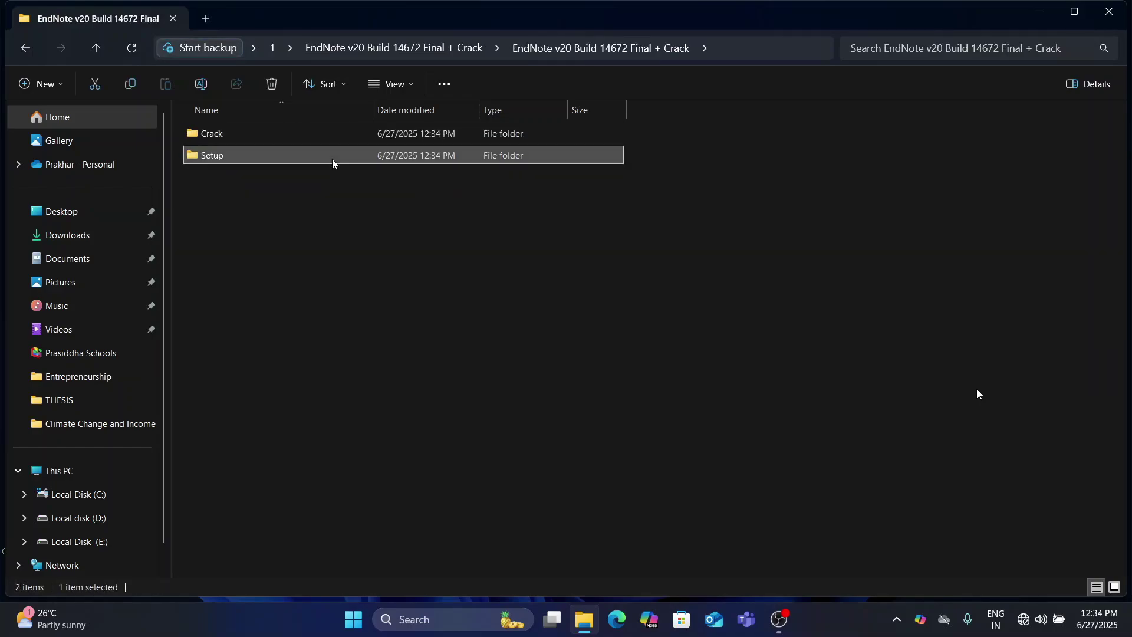
pyautogui.doubleClick(316, 139)
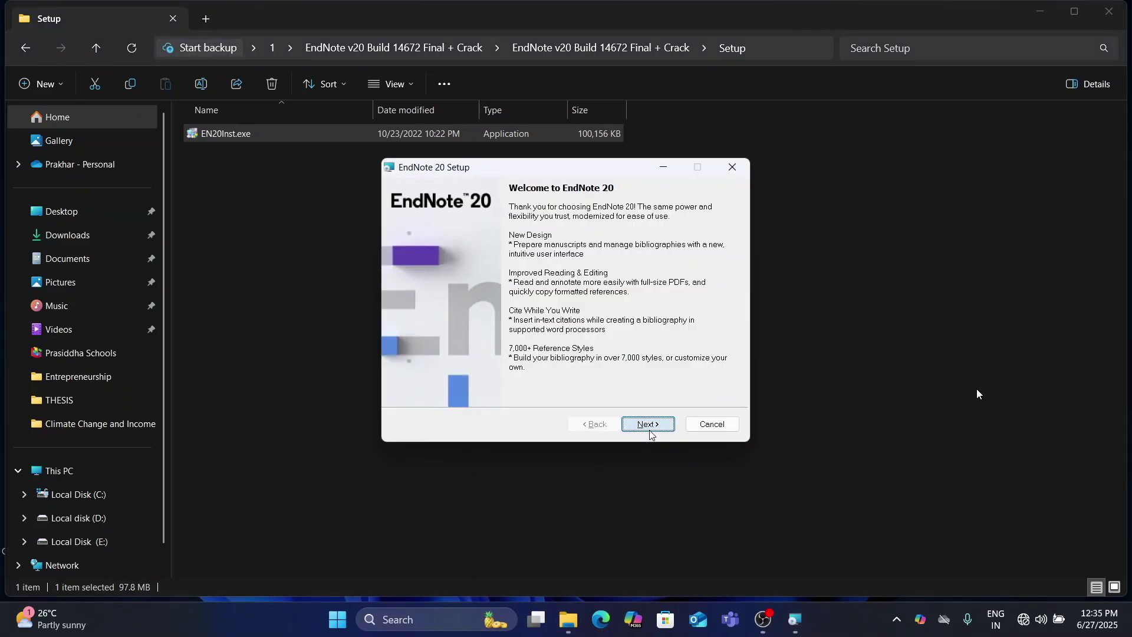
# - Choose the 30-day free trial after dismissing the invalid product key warning
pyautogui.click(649, 423)
pyautogui.click(649, 423)
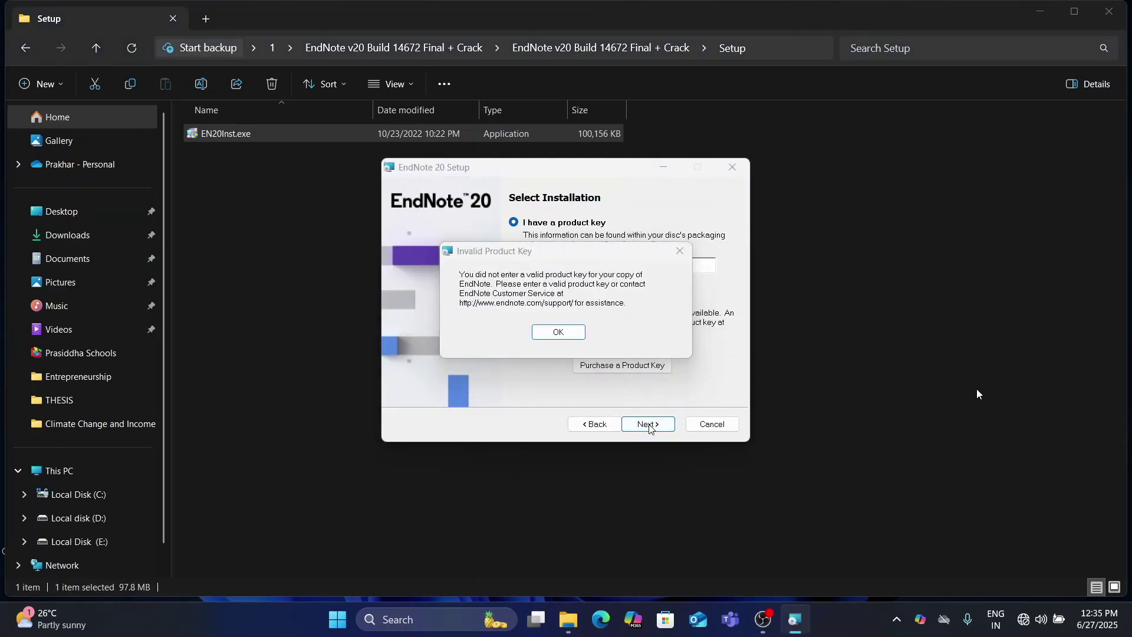
pyautogui.click(554, 333)
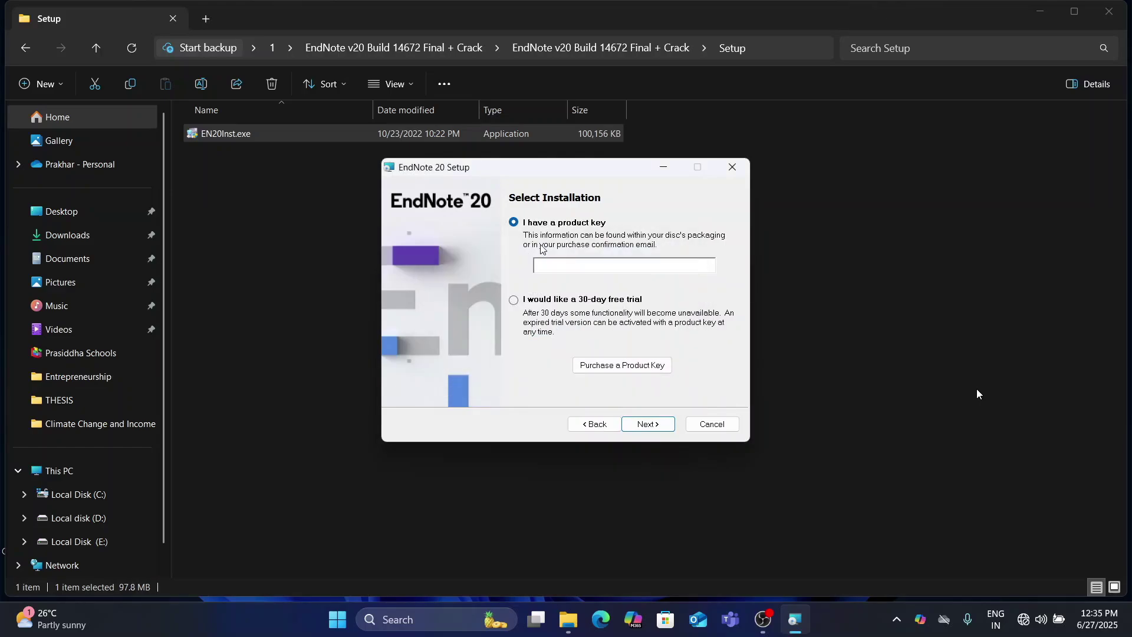
pyautogui.click(514, 302)
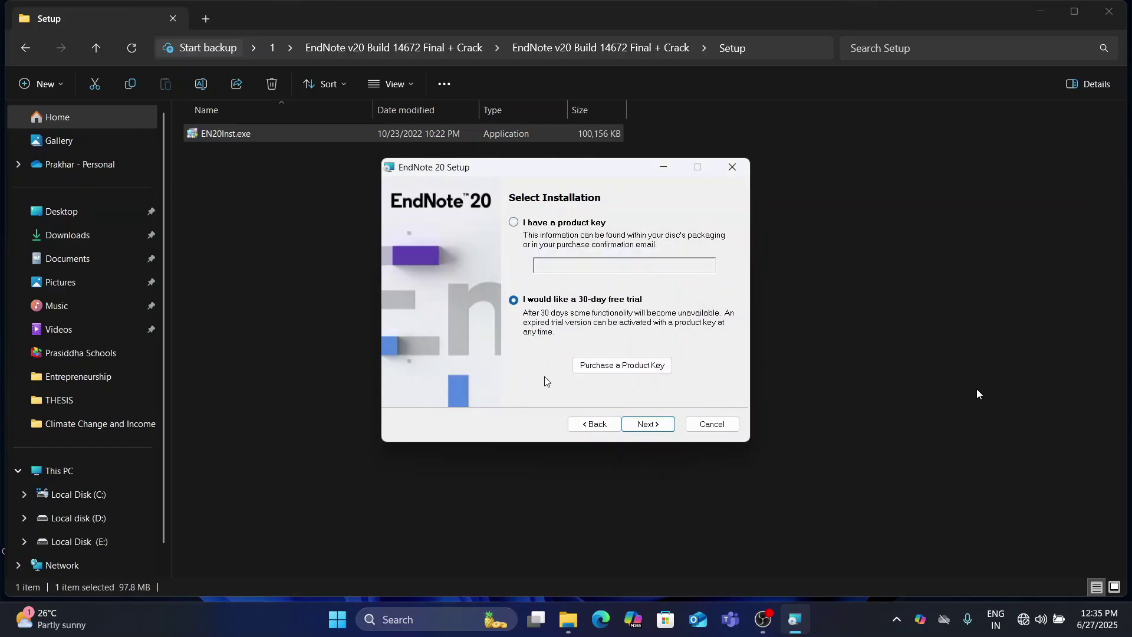
pyautogui.click(649, 423)
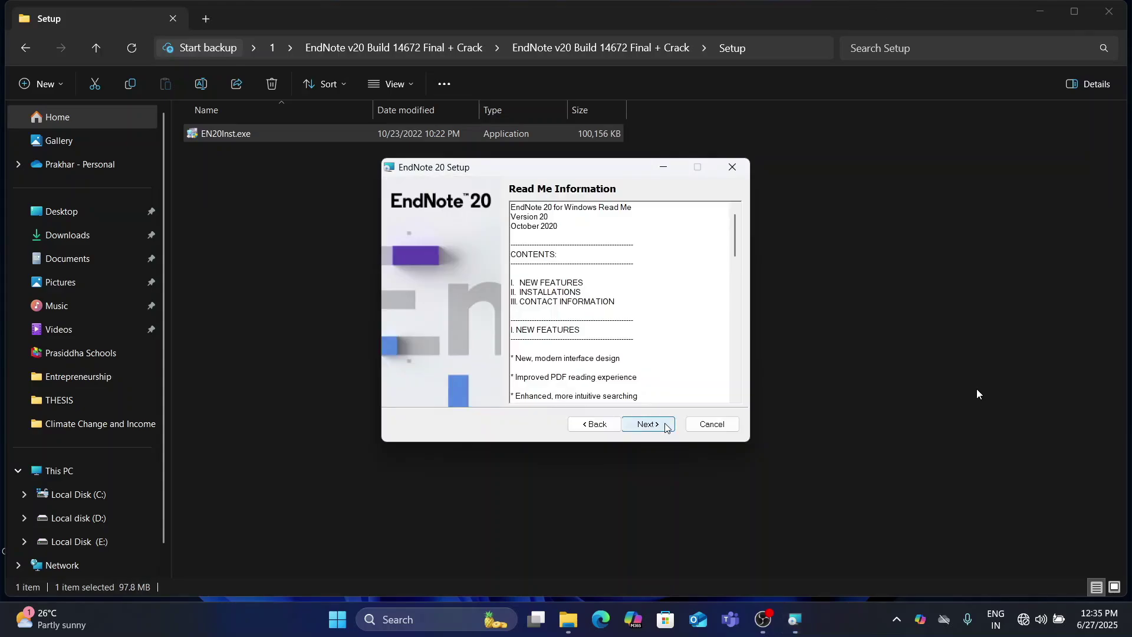
# - Accept the license agreement and keep the Typical installation type
pyautogui.click(659, 424)
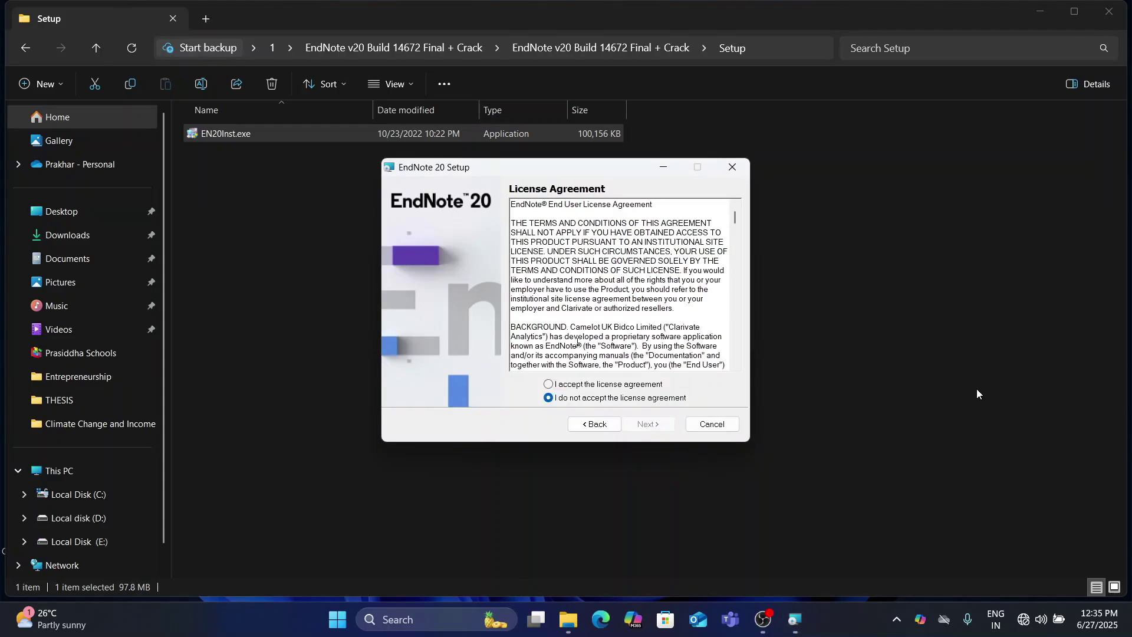
pyautogui.click(573, 388)
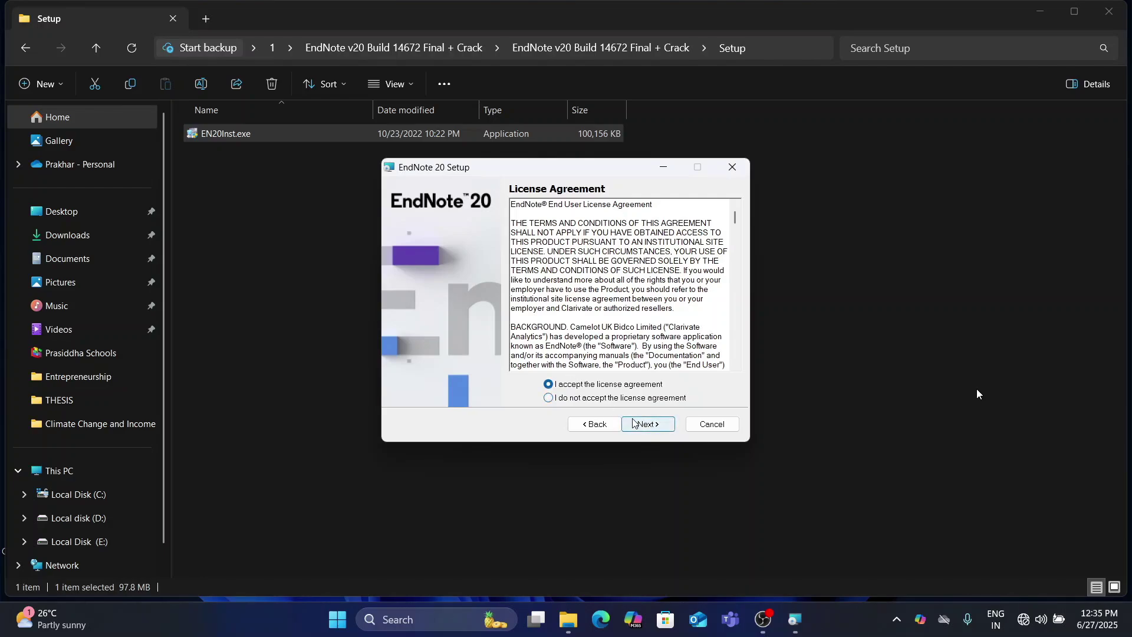
pyautogui.click(635, 423)
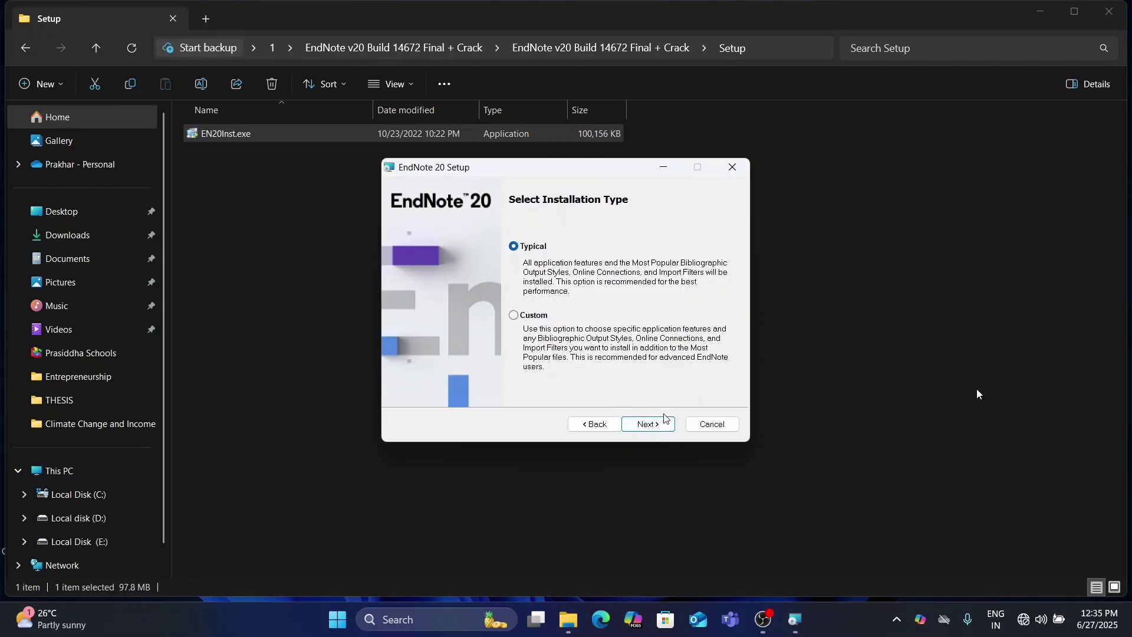
pyautogui.click(654, 425)
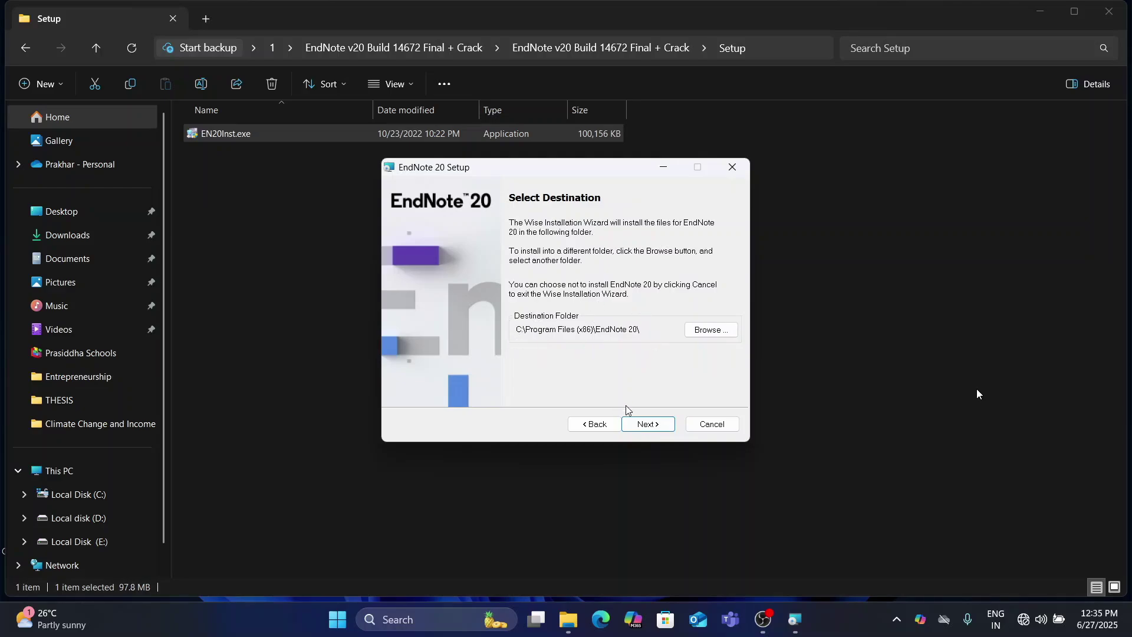
# - Install EndNote 20 to the default C:\Program Files (x86)\EndNote 20\ folder and finish the wizard
pyautogui.click(636, 425)
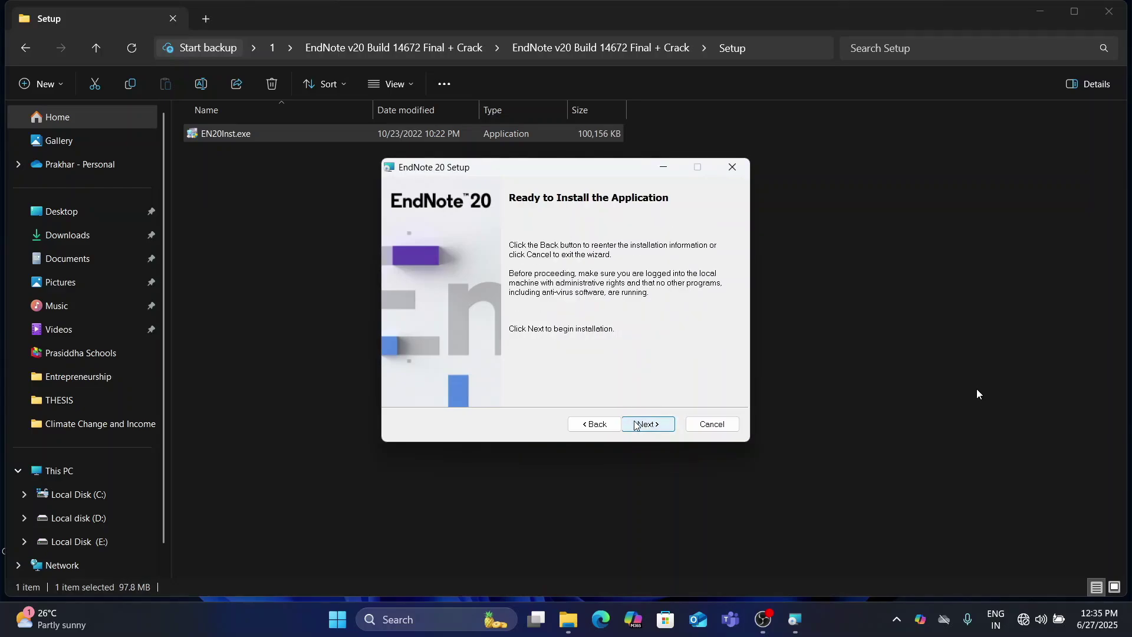
pyautogui.click(636, 425)
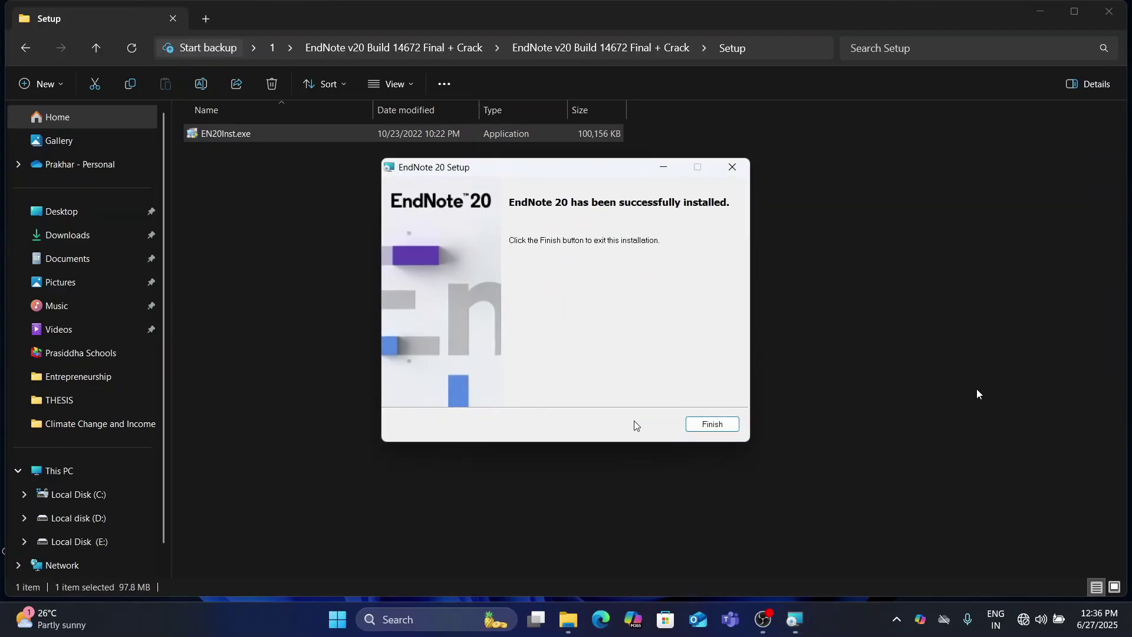
pyautogui.click(722, 426)
# - Cut EndNote.exe from the inner Crack folder
pyautogui.hotkey('alt', 'Left')
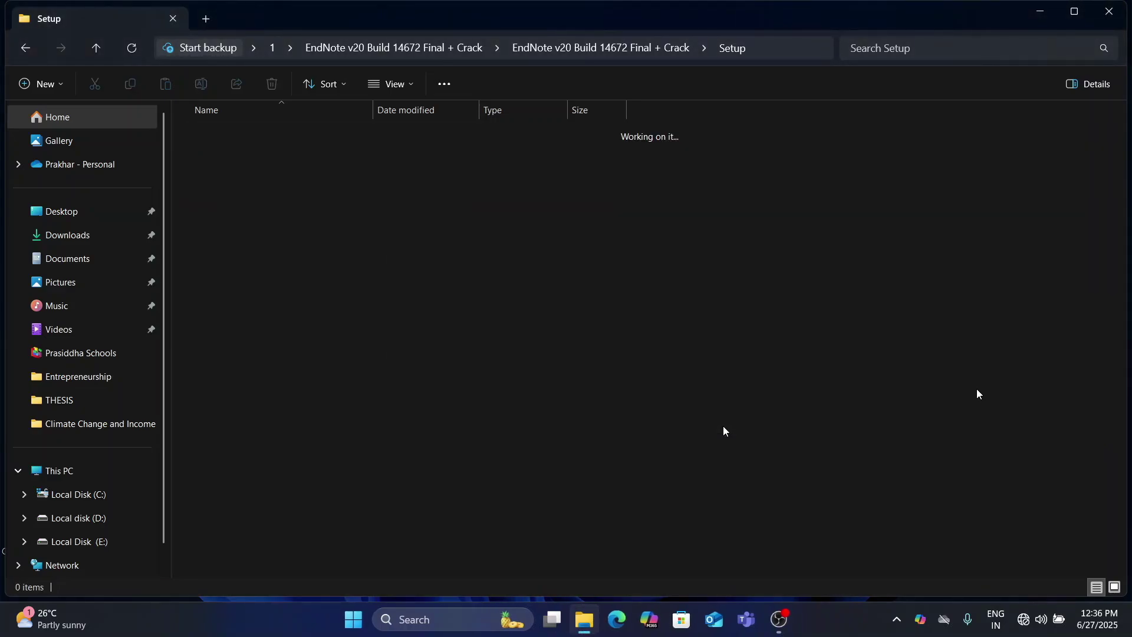
pyautogui.press('Up')
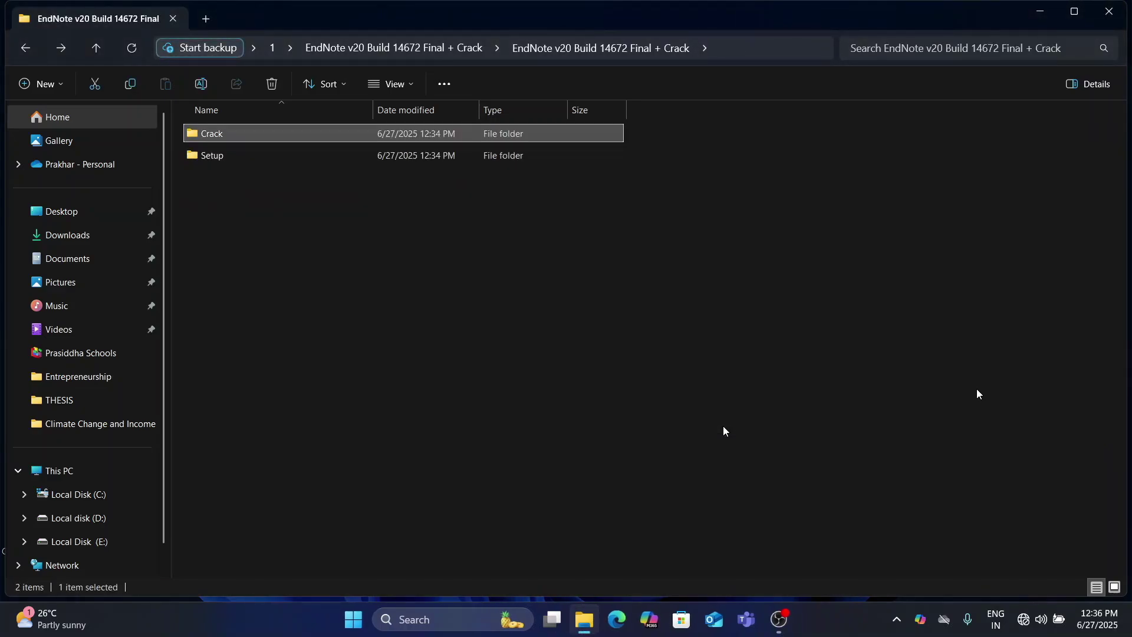
pyautogui.doubleClick(436, 135)
pyautogui.doubleClick(436, 135)
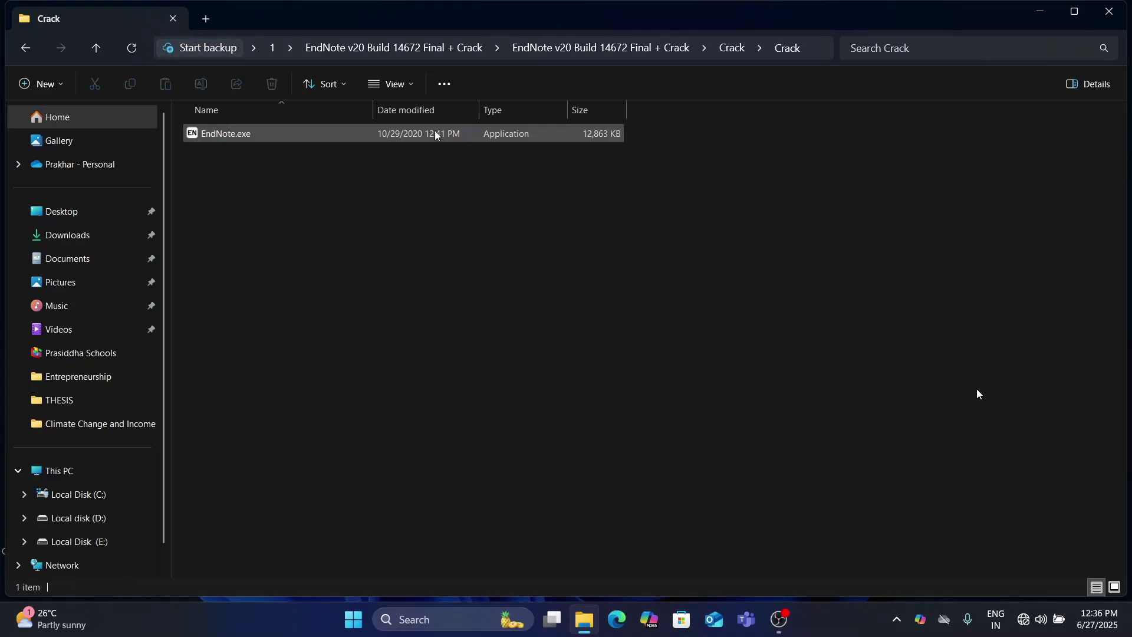
pyautogui.click(338, 144)
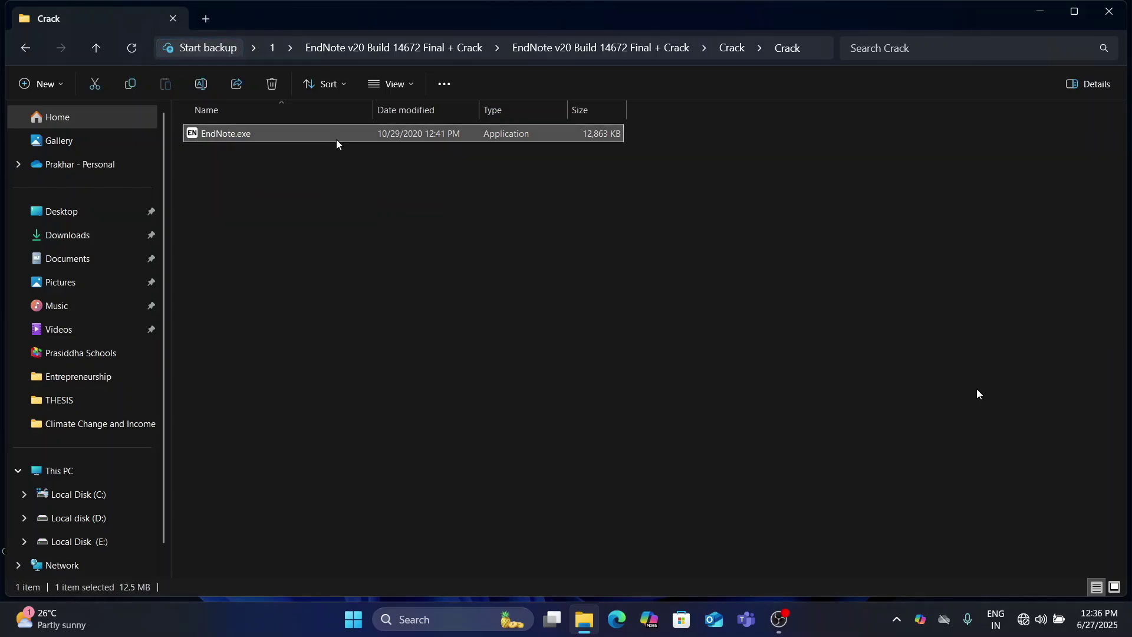
pyautogui.rightClick(337, 143)
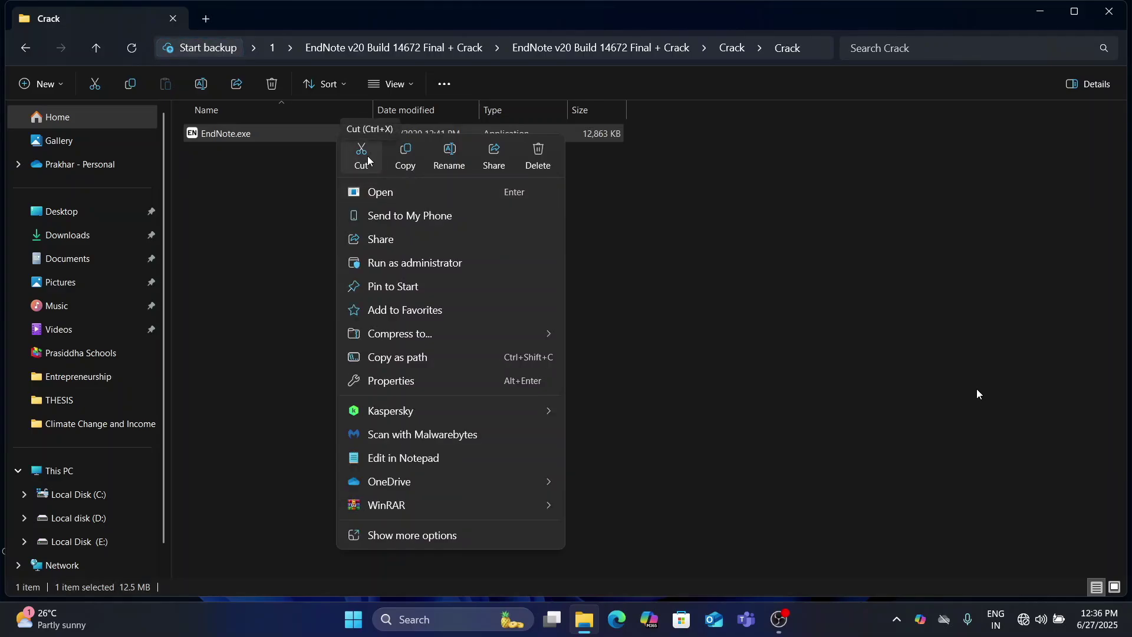
pyautogui.click(362, 156)
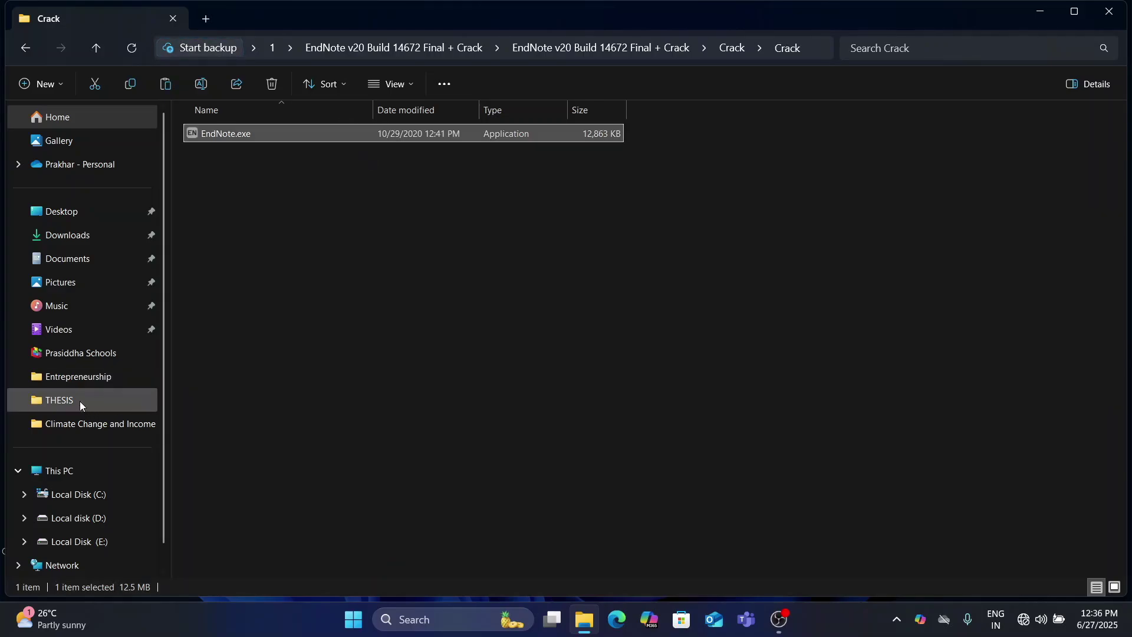
# - Paste EndNote.exe into C:\Program Files (x86)\EndNote 20, replacing the original with administrator permission
pyautogui.click(74, 505)
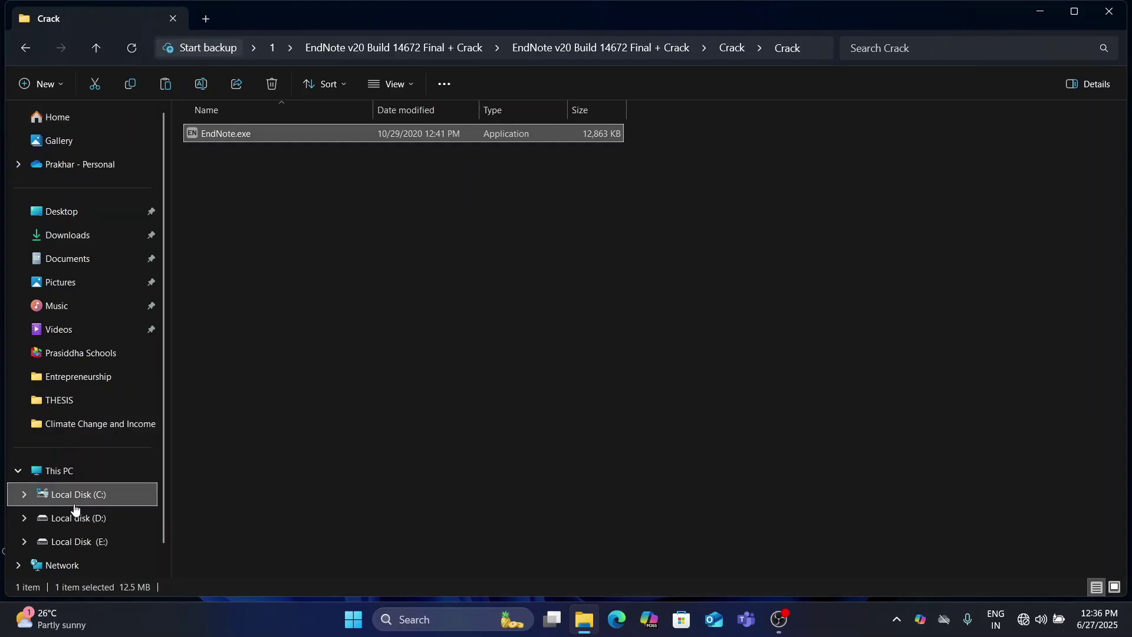
pyautogui.doubleClick(259, 225)
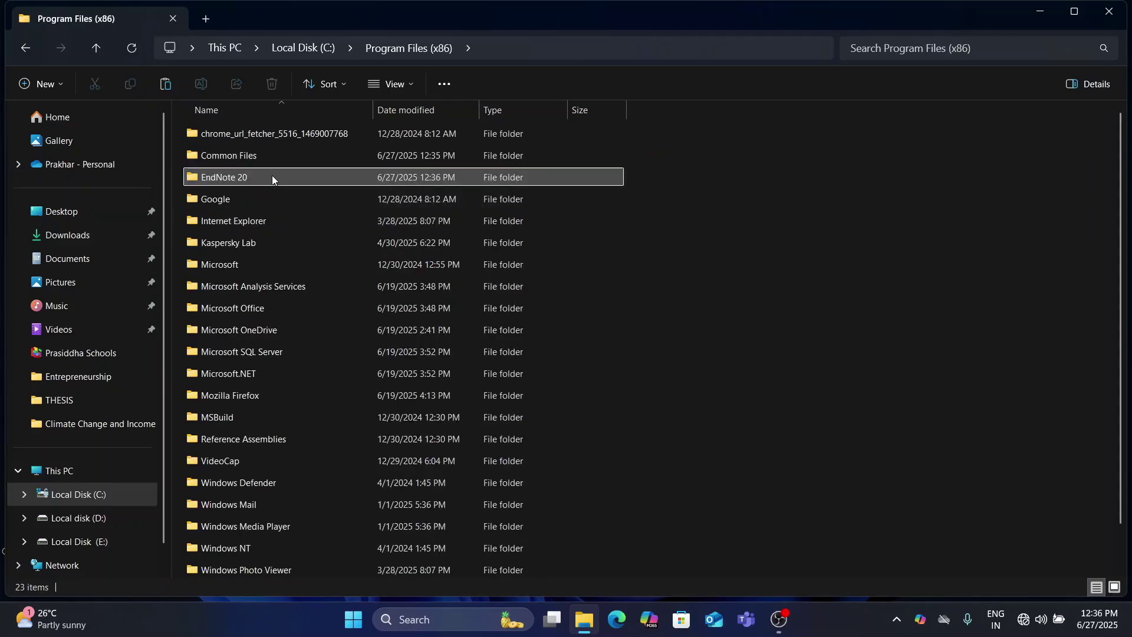
pyautogui.doubleClick(274, 177)
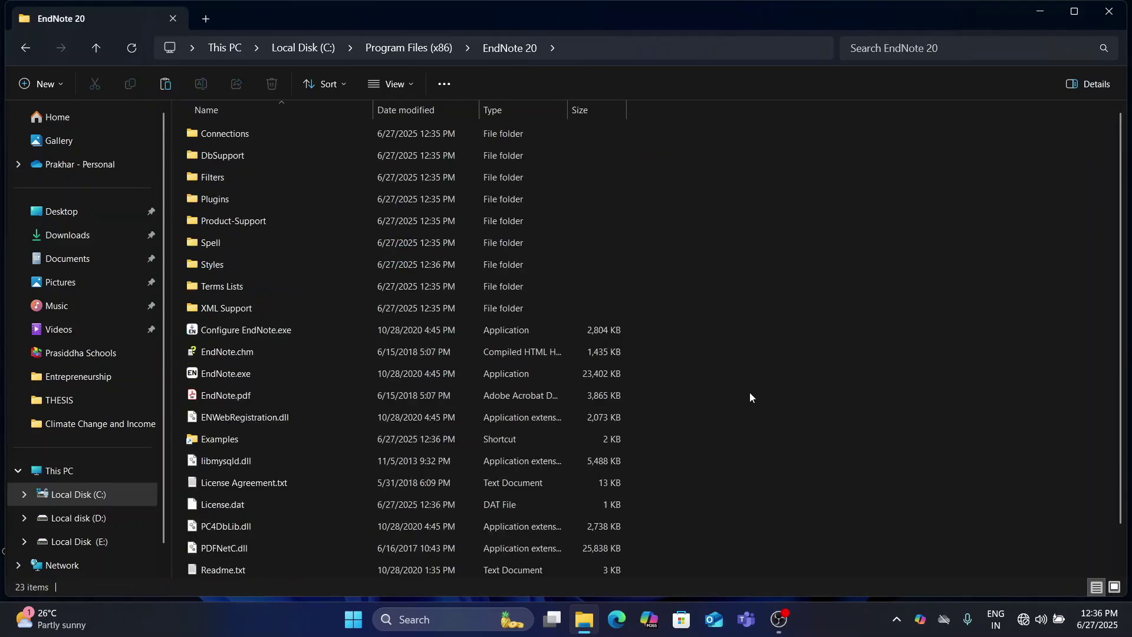
pyautogui.hotkey('ctrl', 'v')
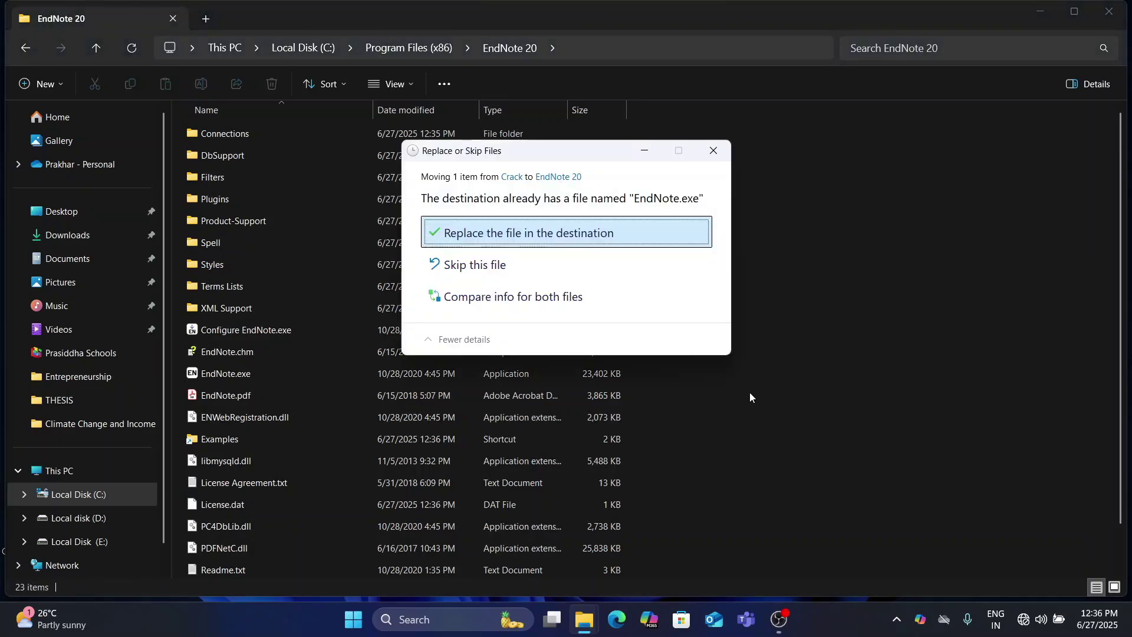
pyautogui.click(590, 236)
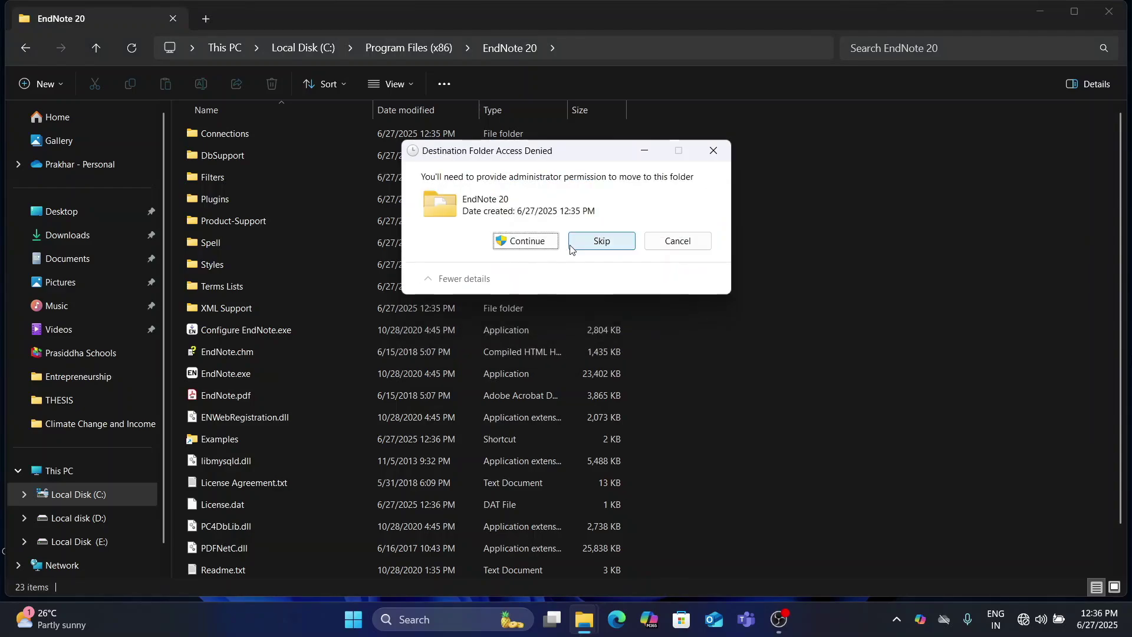
pyautogui.click(537, 244)
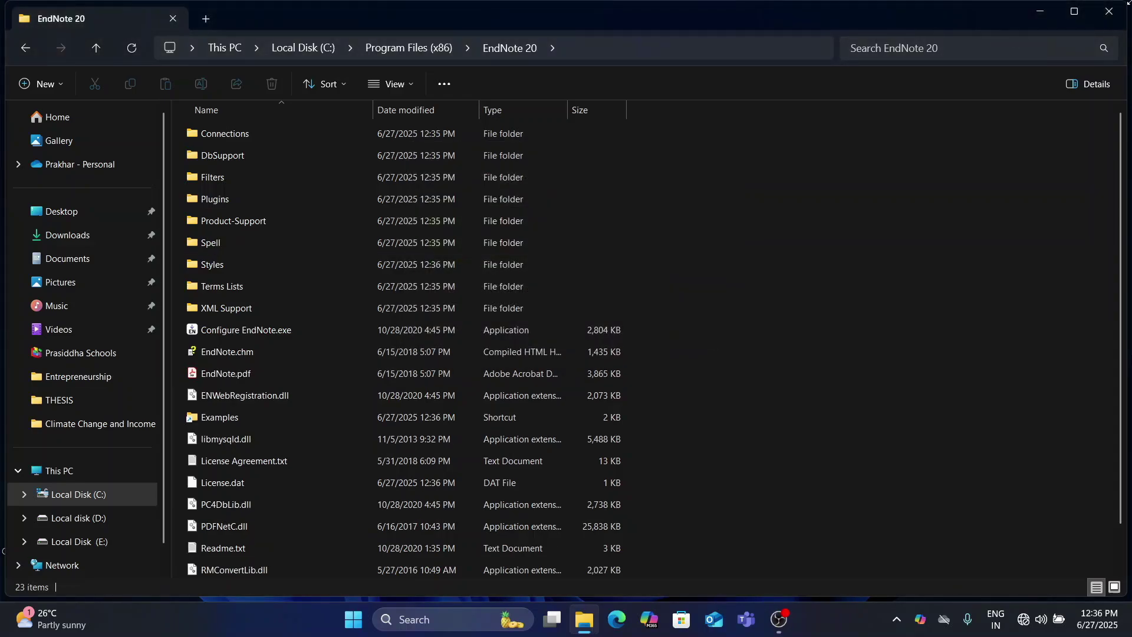
pyautogui.click(1108, 11)
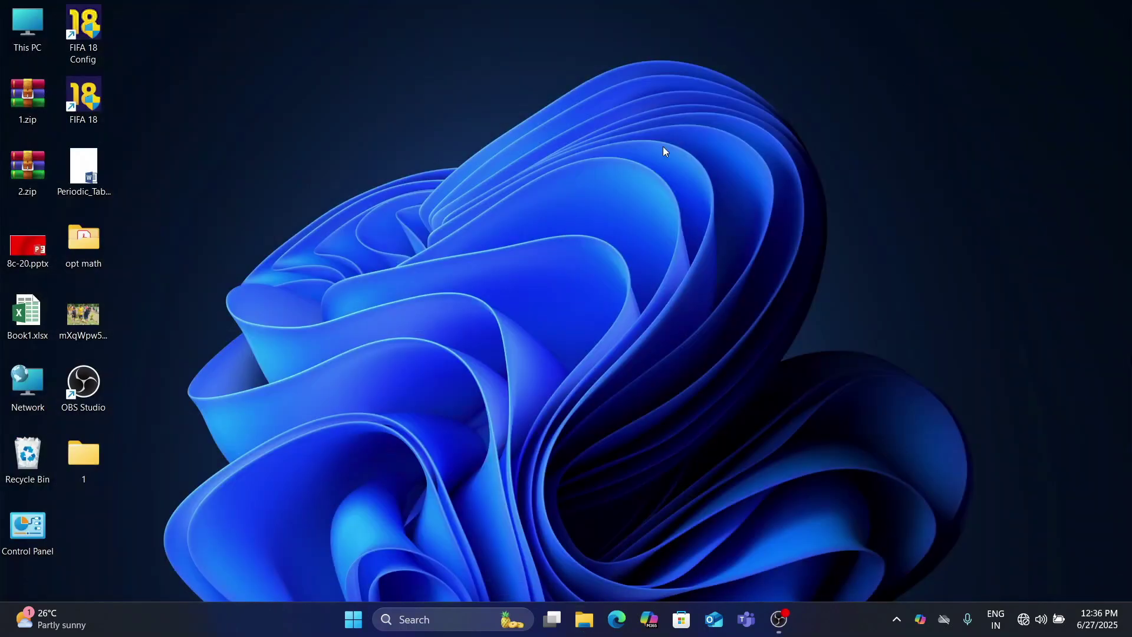
# - Refresh the desktop a few times
pyautogui.rightClick(663, 151)
pyautogui.click(702, 211)
pyautogui.rightClick(702, 218)
pyautogui.click(740, 277)
# - Open proposal.docx from D:\college work\THESIS\Climate Change and Income ineuality
pyautogui.doubleClick(5, 23)
pyautogui.click(449, 156)
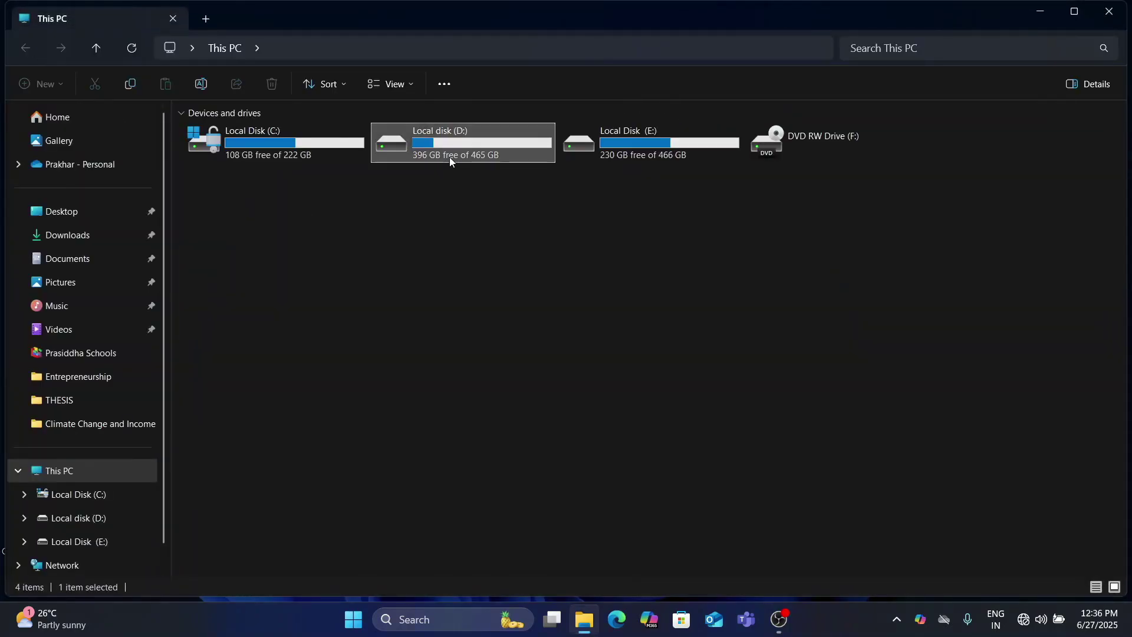
pyautogui.doubleClick(450, 157)
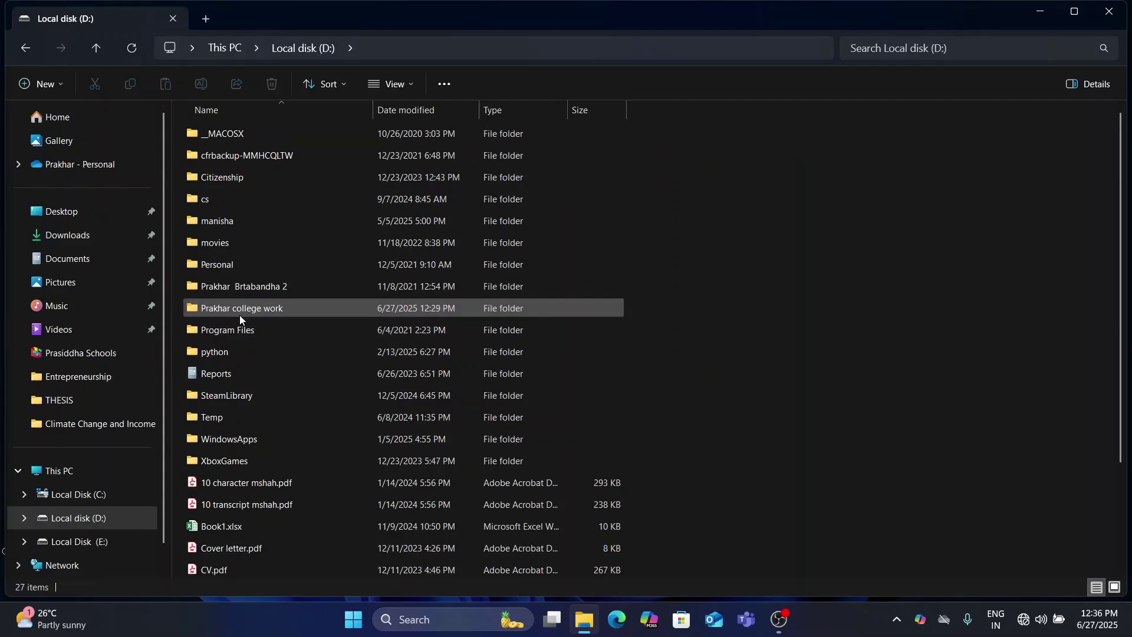
pyautogui.doubleClick(240, 316)
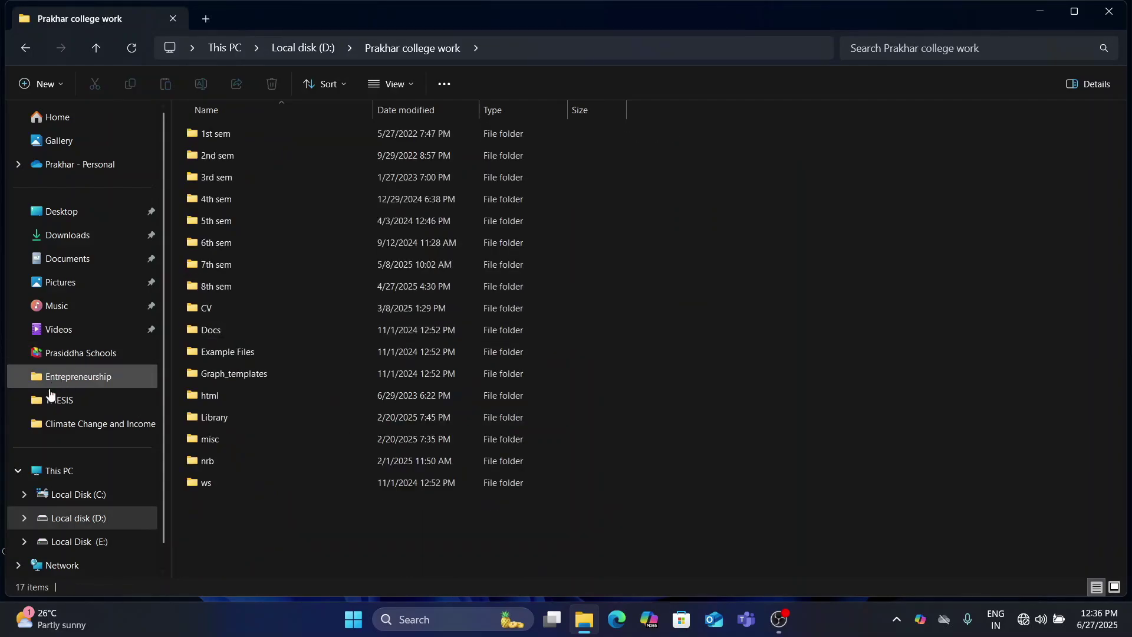
pyautogui.click(58, 425)
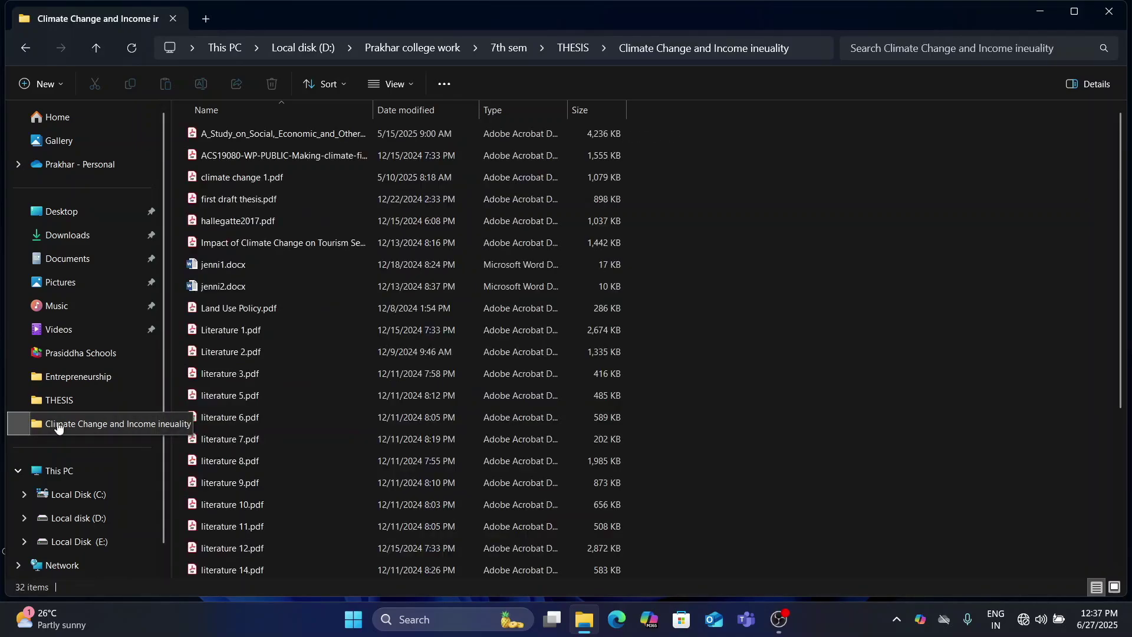
pyautogui.scroll(-4, 265, 396)
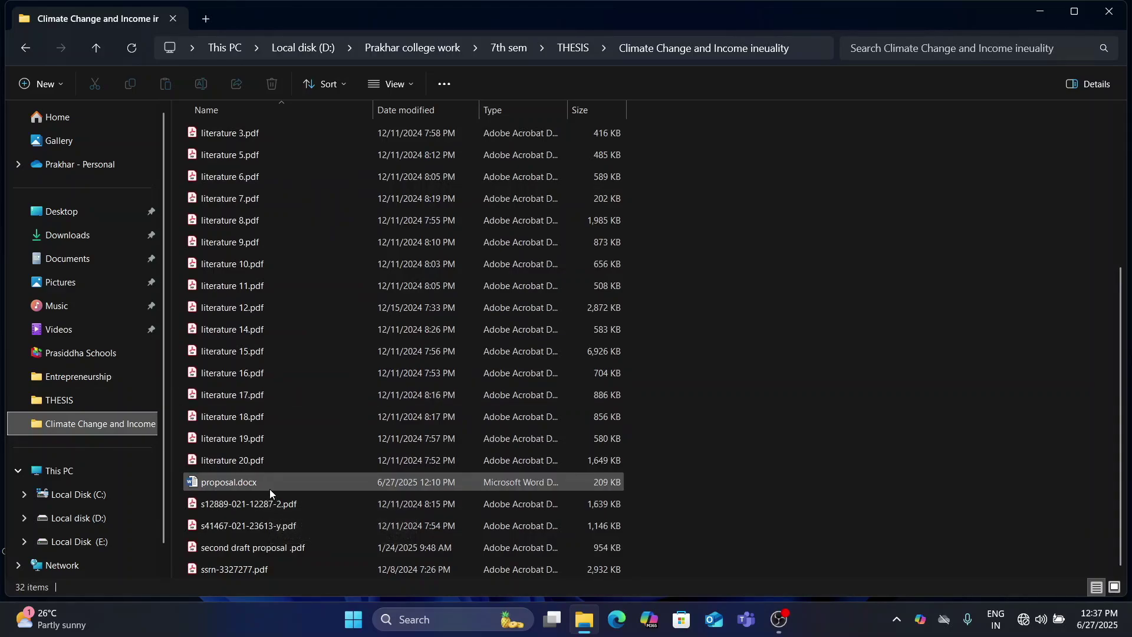
pyautogui.click(270, 489)
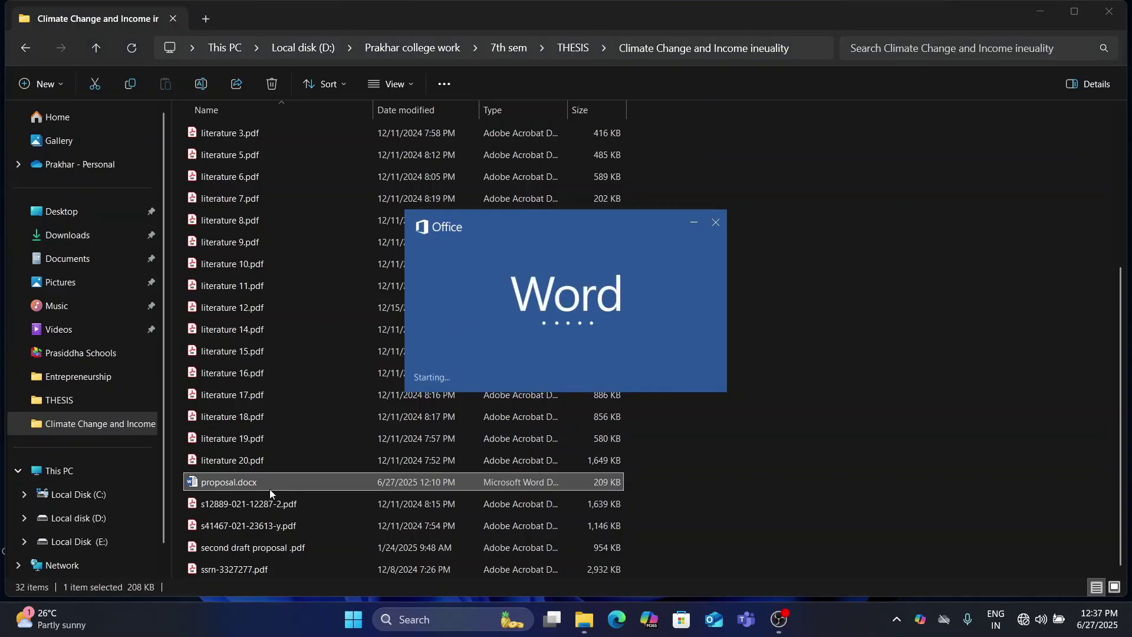
# - Place the cursor right after the Mugambiwa & Tirivangasi, 2017 citation on page 3
pyautogui.scroll(-10, 494, 386)
pyautogui.scroll(-10, 494, 387)
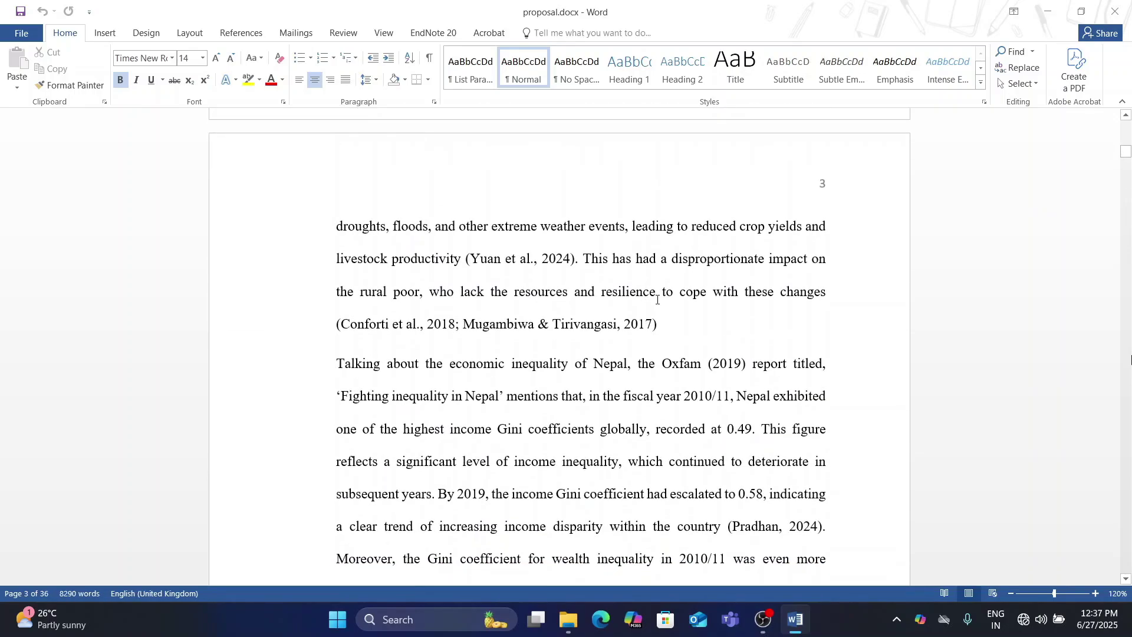
pyautogui.click(668, 327)
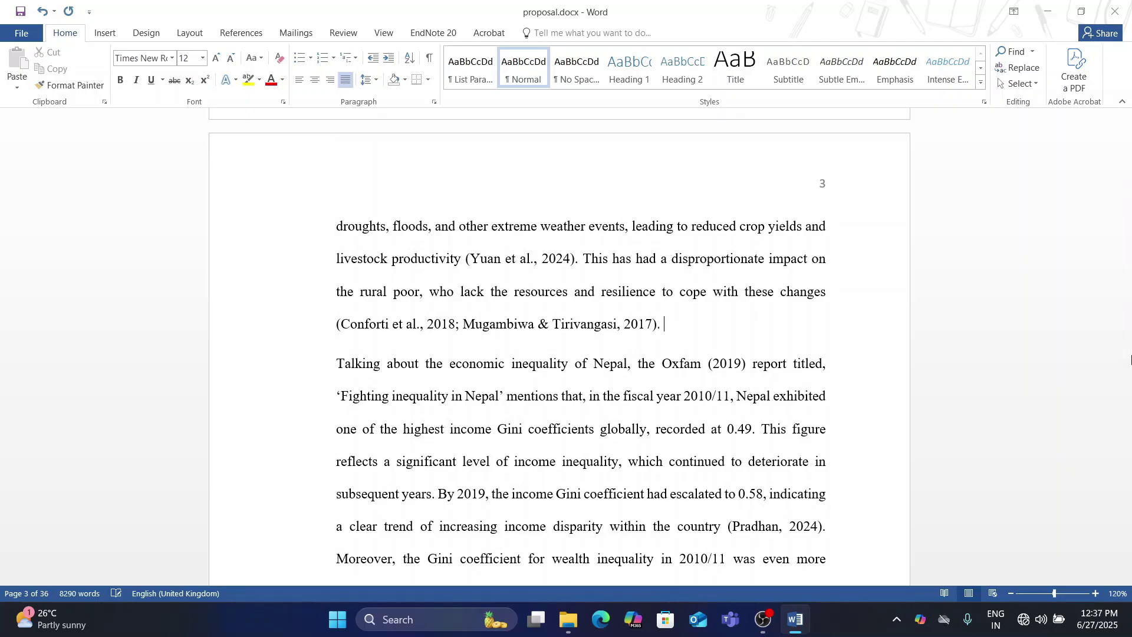
# - Open My EndNote Library.enl from the THESIS folder in EndNote 20
pyautogui.click(567, 619)
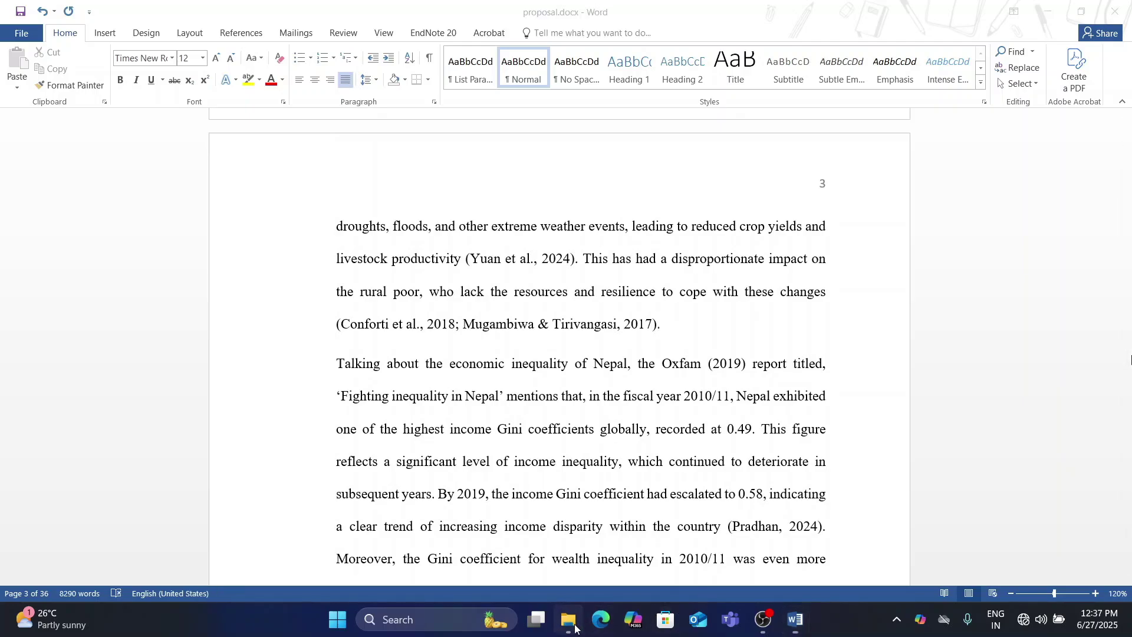
pyautogui.press('Down')
pyautogui.press('Down')
pyautogui.press('Return')
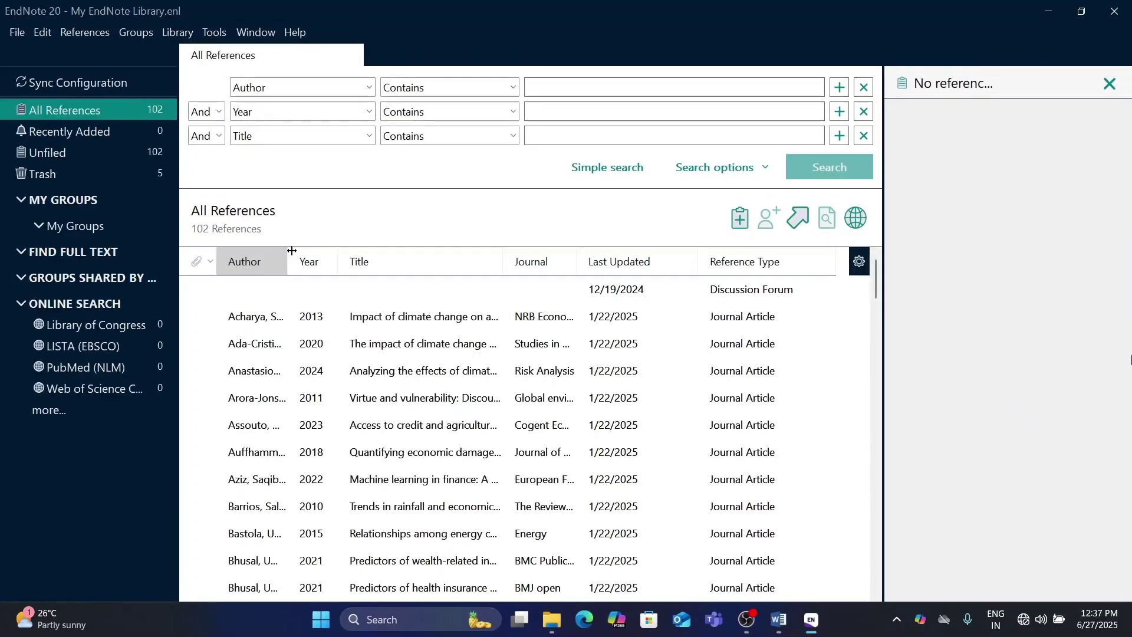
# - View the Arora-Jonsson 2011 'Virtue and vulnerability' reference summary, then return to Word
pyautogui.click(547, 325)
pyautogui.press('Down')
pyautogui.press('Down')
pyautogui.press('Down')
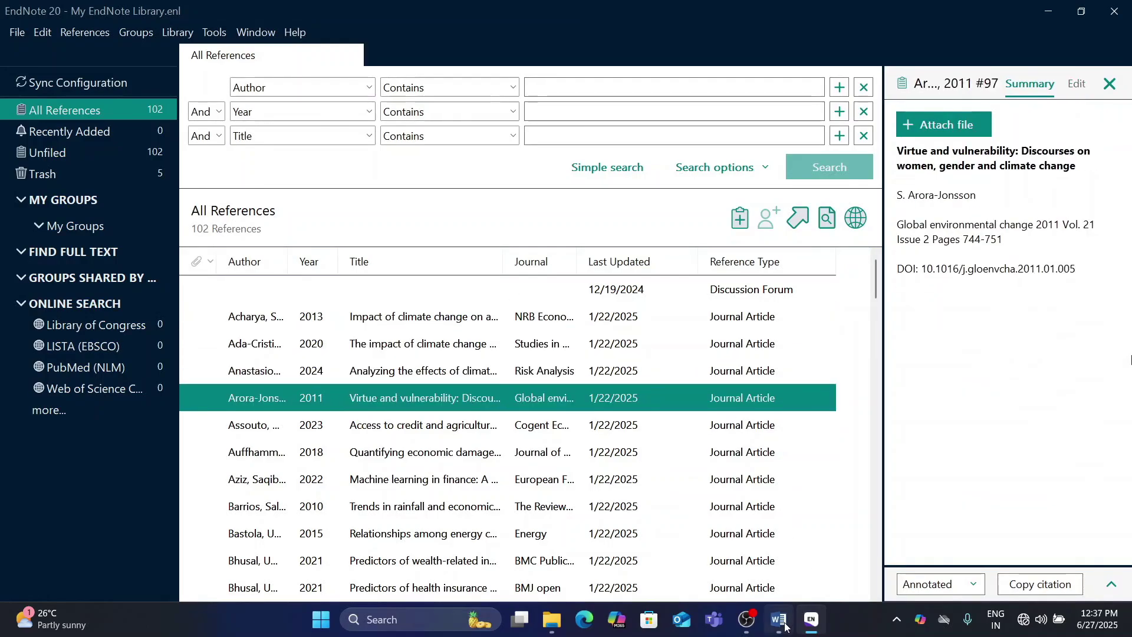
pyautogui.hotkey('alt', 'Tab')
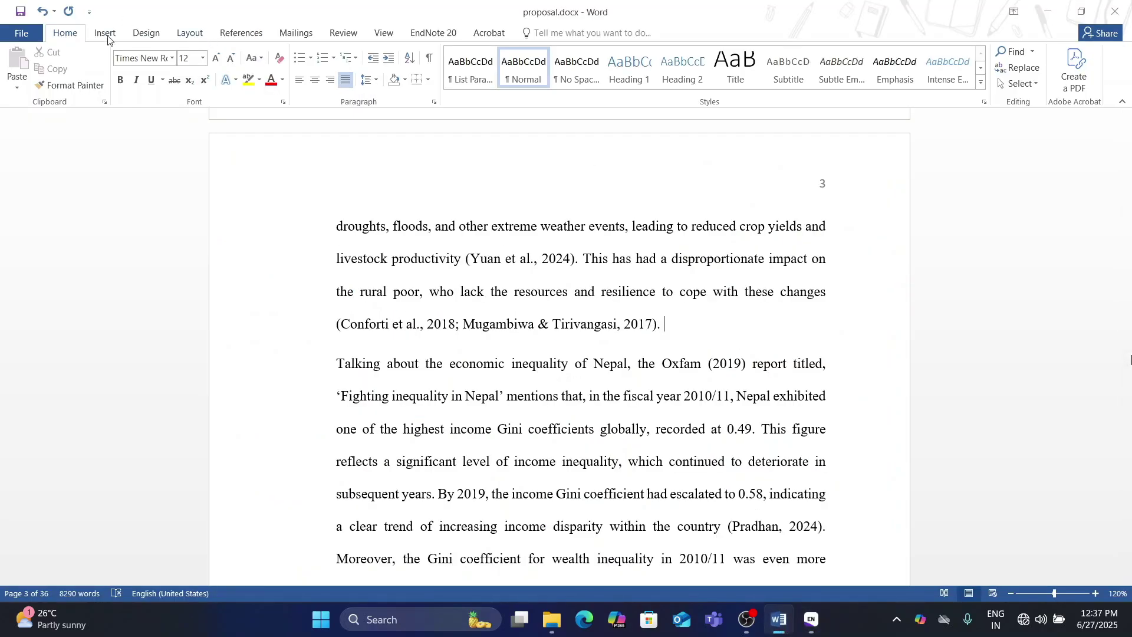
# - Search EndNote for 'Jonsson' and insert the 2011 reference as an Author (Year) citation
pyautogui.click(449, 35)
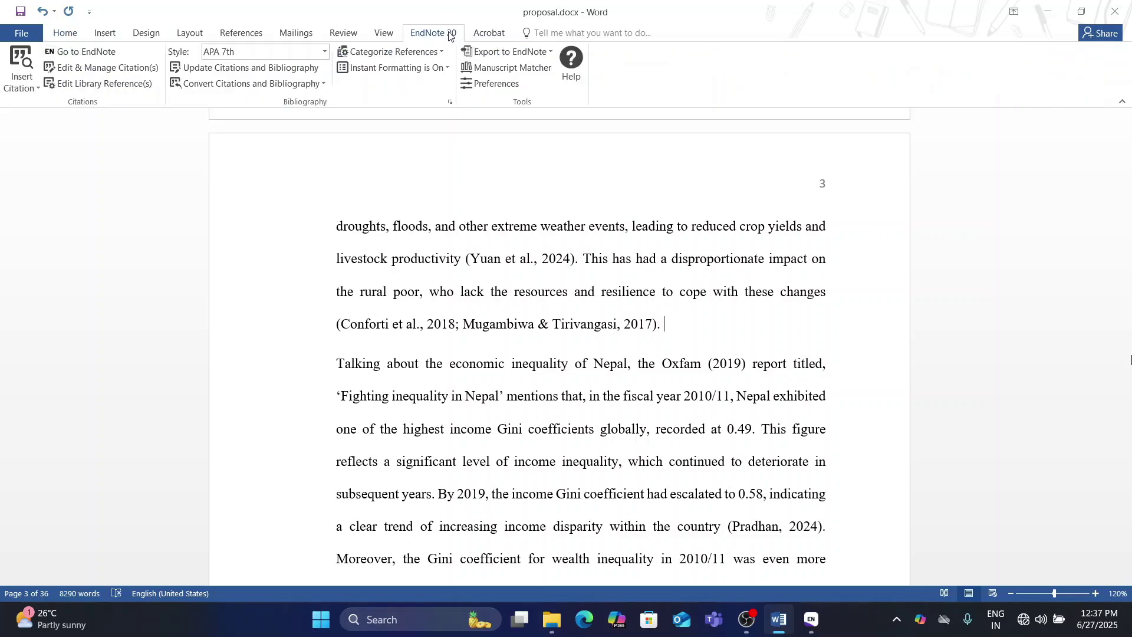
pyautogui.click(23, 59)
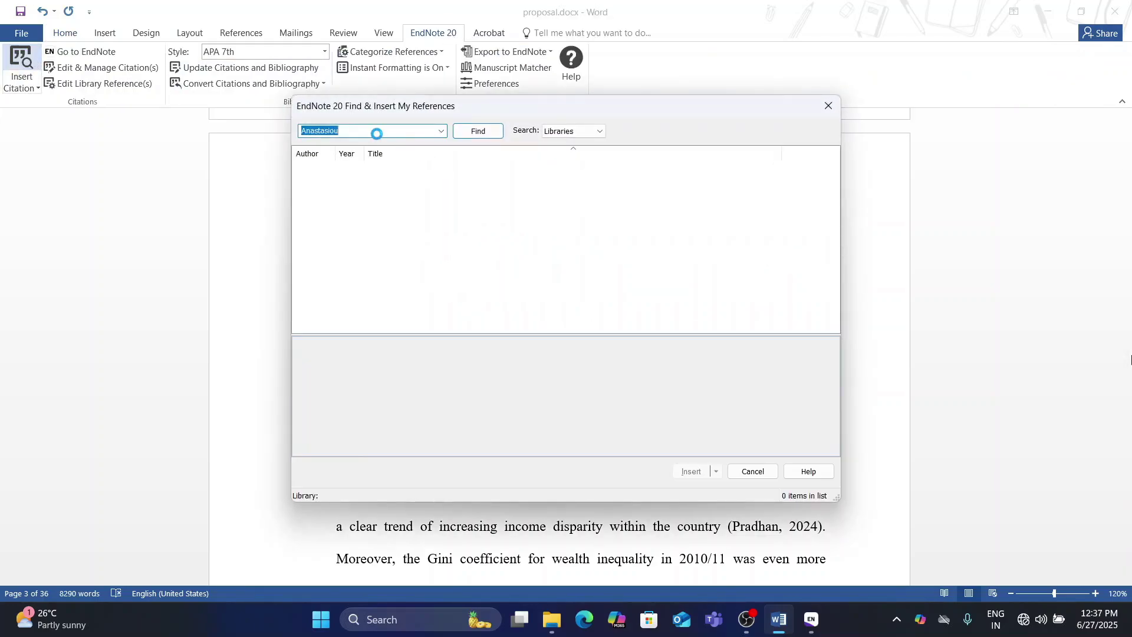
pyautogui.click(811, 619)
pyautogui.doubleClick(954, 197)
pyautogui.rightClick(954, 196)
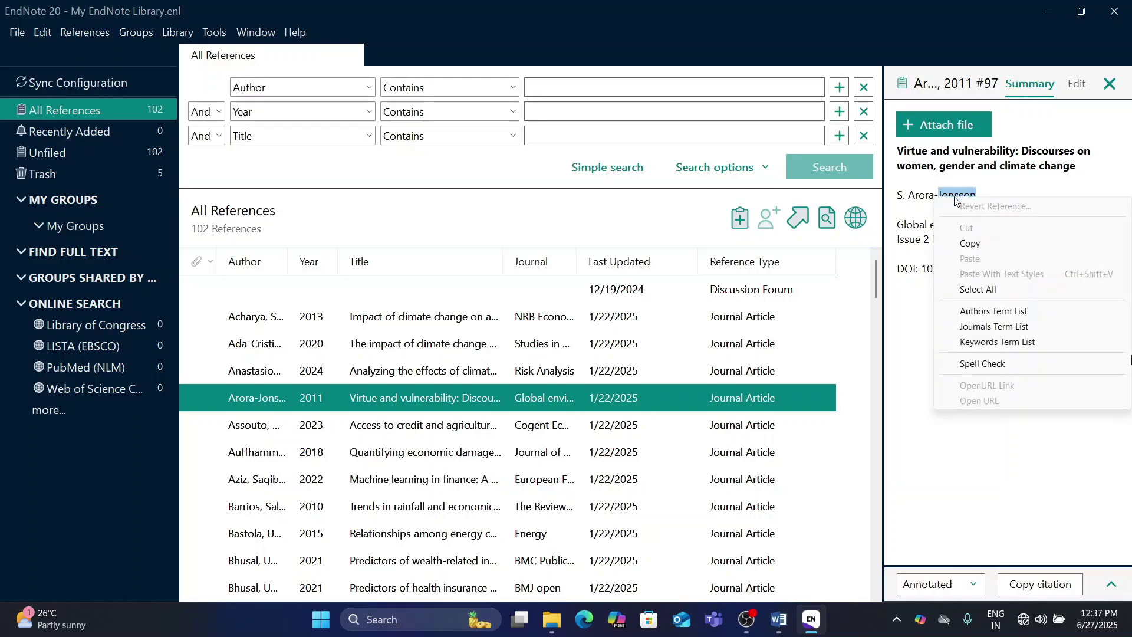
pyautogui.click(969, 243)
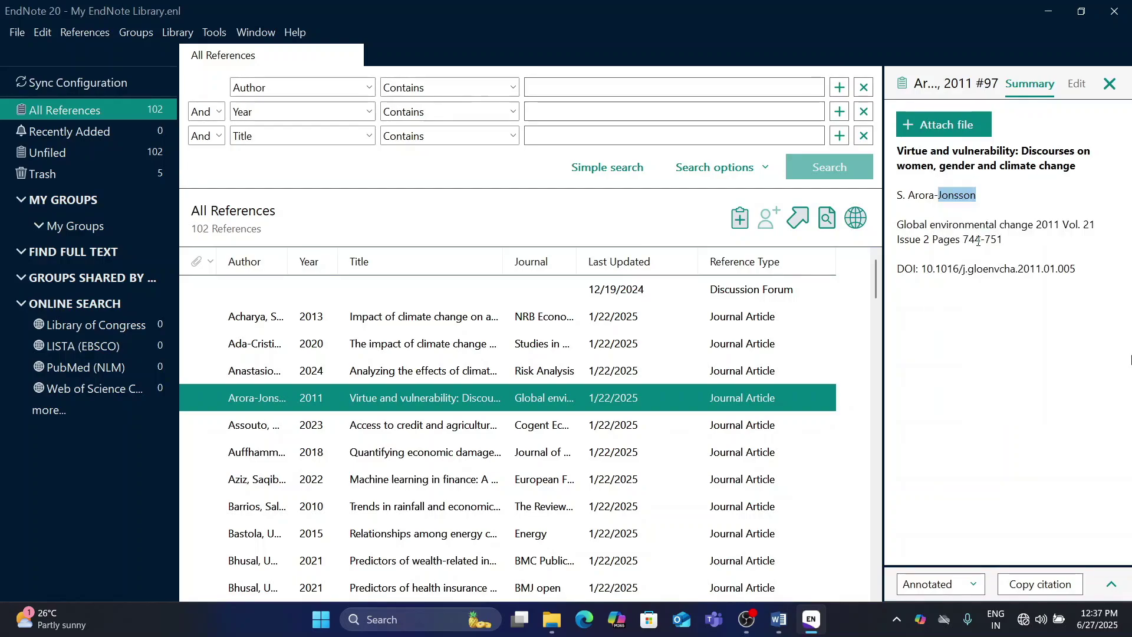
pyautogui.click(780, 620)
pyautogui.hotkey('ctrl', 'v')
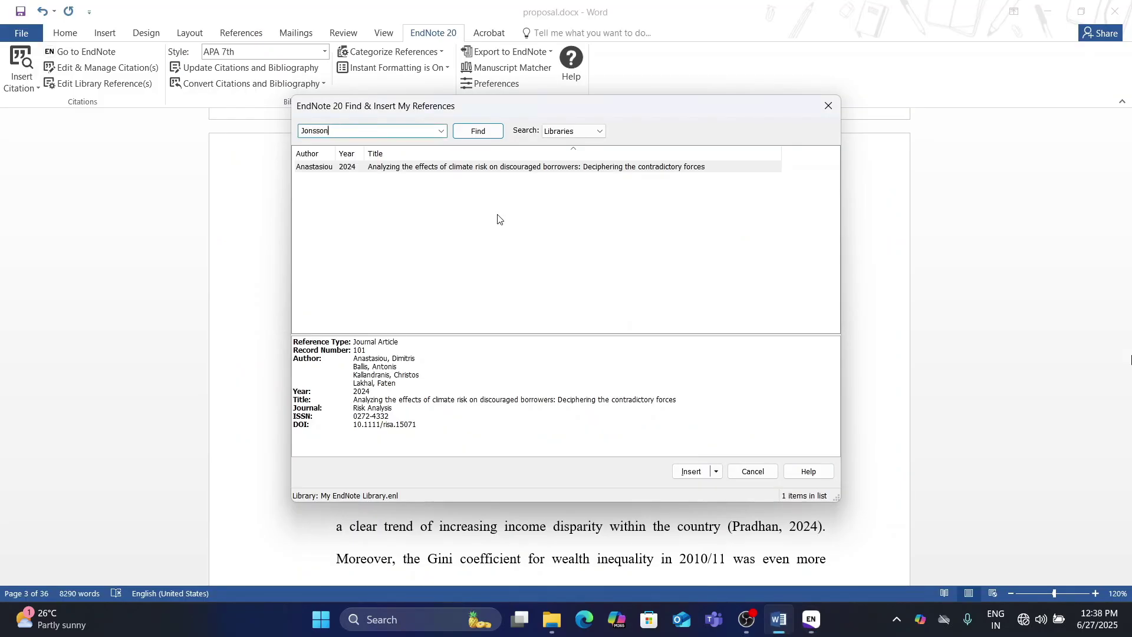
pyautogui.press('Return')
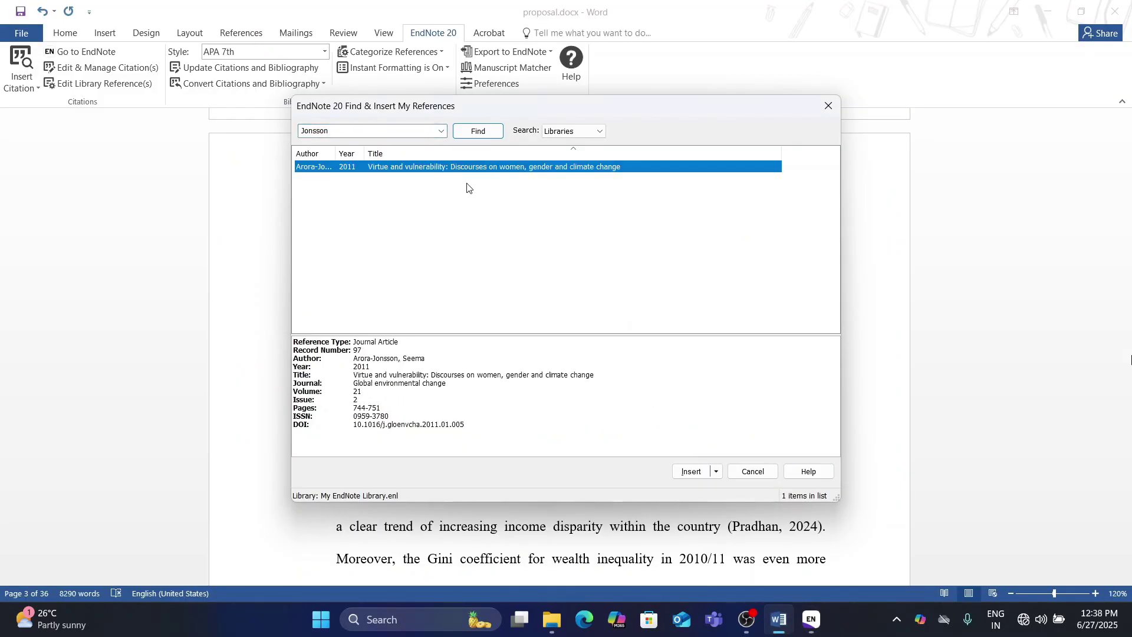
pyautogui.click(717, 472)
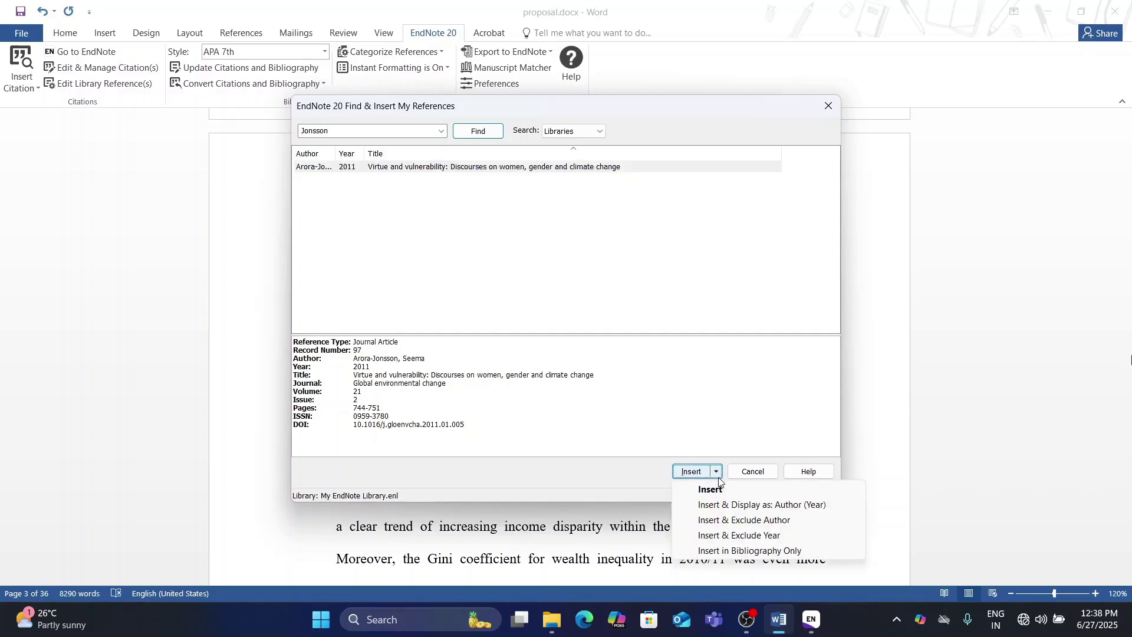
pyautogui.click(755, 511)
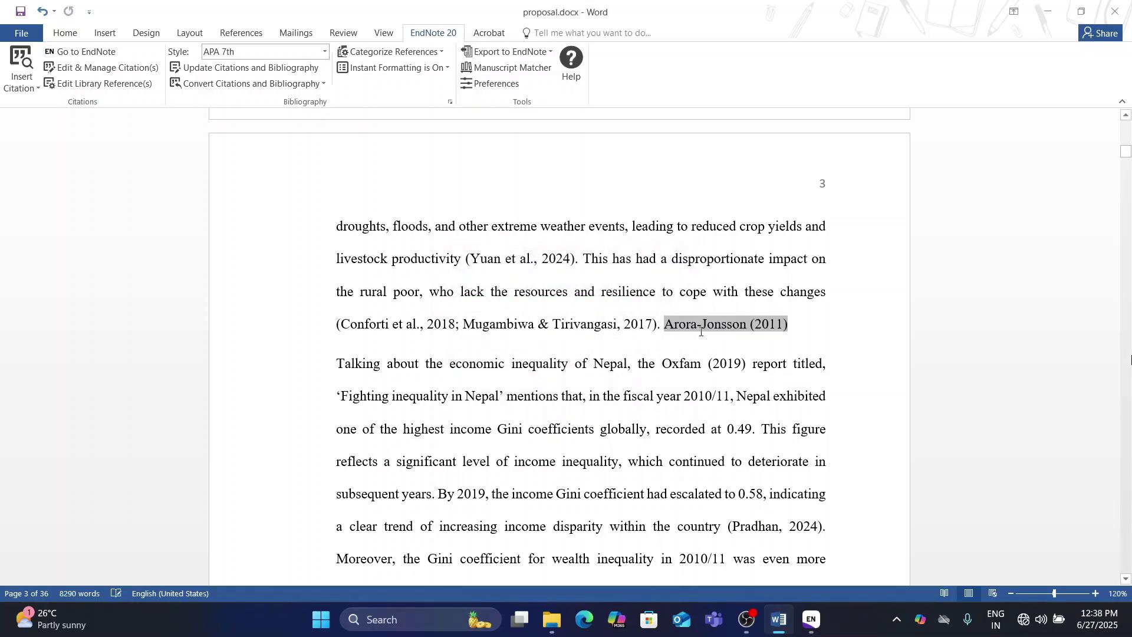
# - Scroll to the 3.8 References list on page 31 showing Arora-Jonsson (2011), then select all text
pyautogui.scroll(-20, 701, 331)
pyautogui.scroll(-20, 700, 331)
pyautogui.scroll(-20, 701, 331)
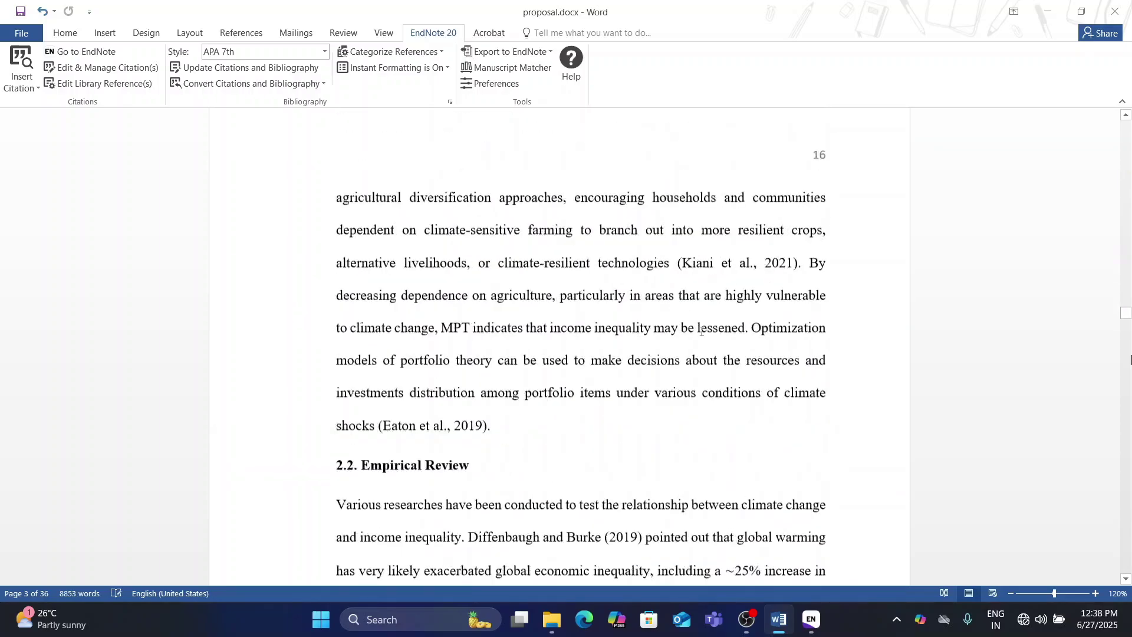
pyautogui.scroll(-10, 700, 331)
pyautogui.moveTo(1128, 328); pyautogui.dragTo(1119, 581)
pyautogui.scroll(20, 568, 298)
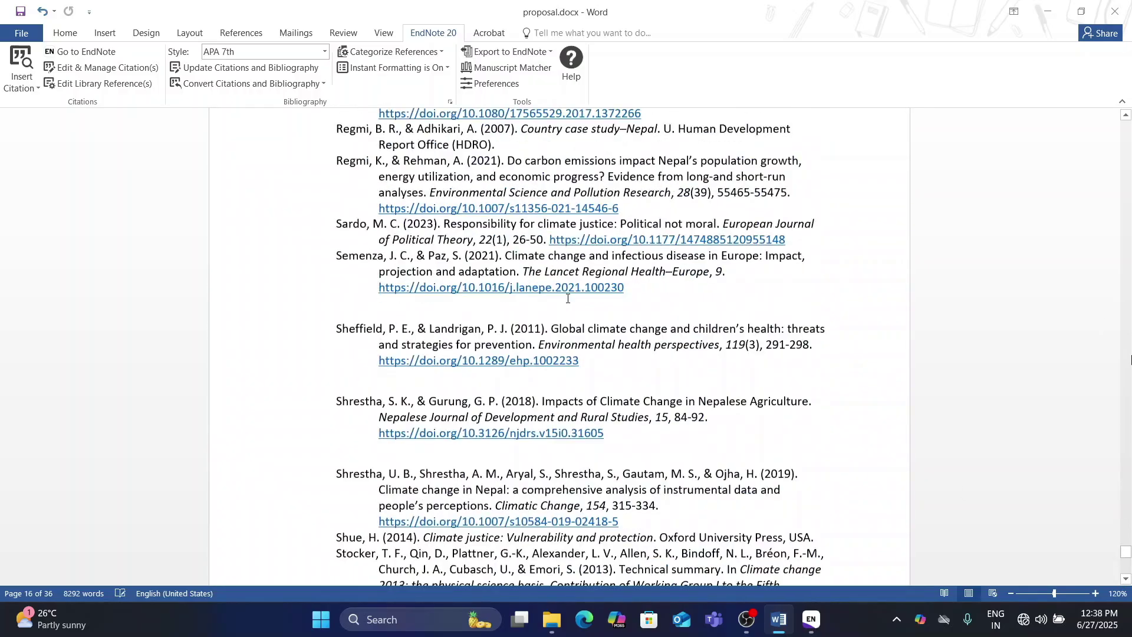
pyautogui.scroll(20, 568, 298)
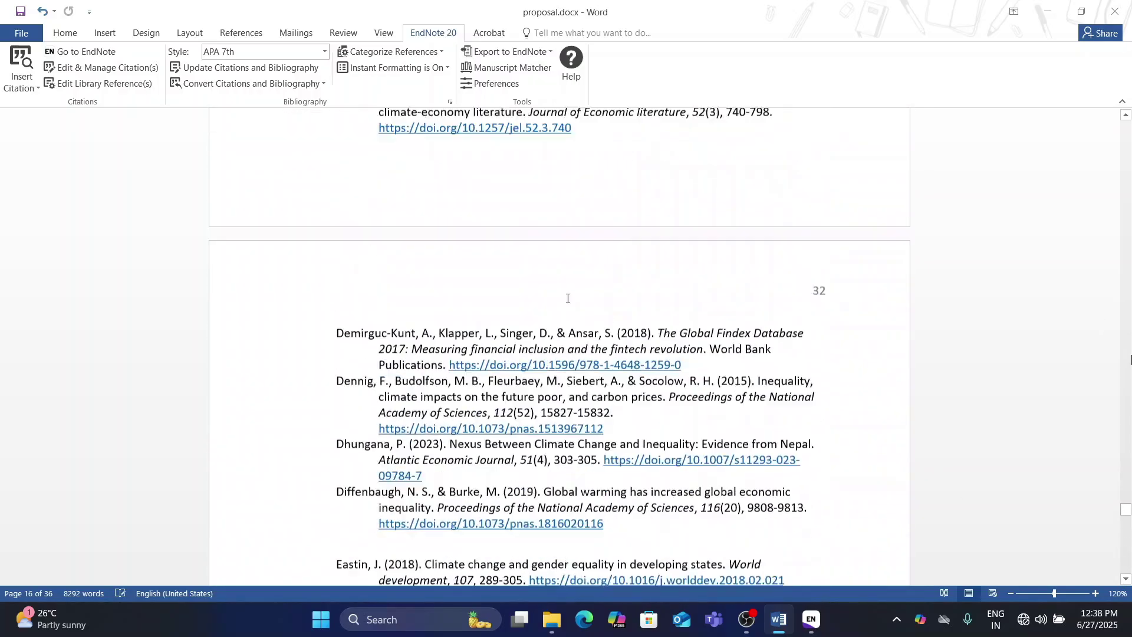
pyautogui.scroll(-10, 567, 299)
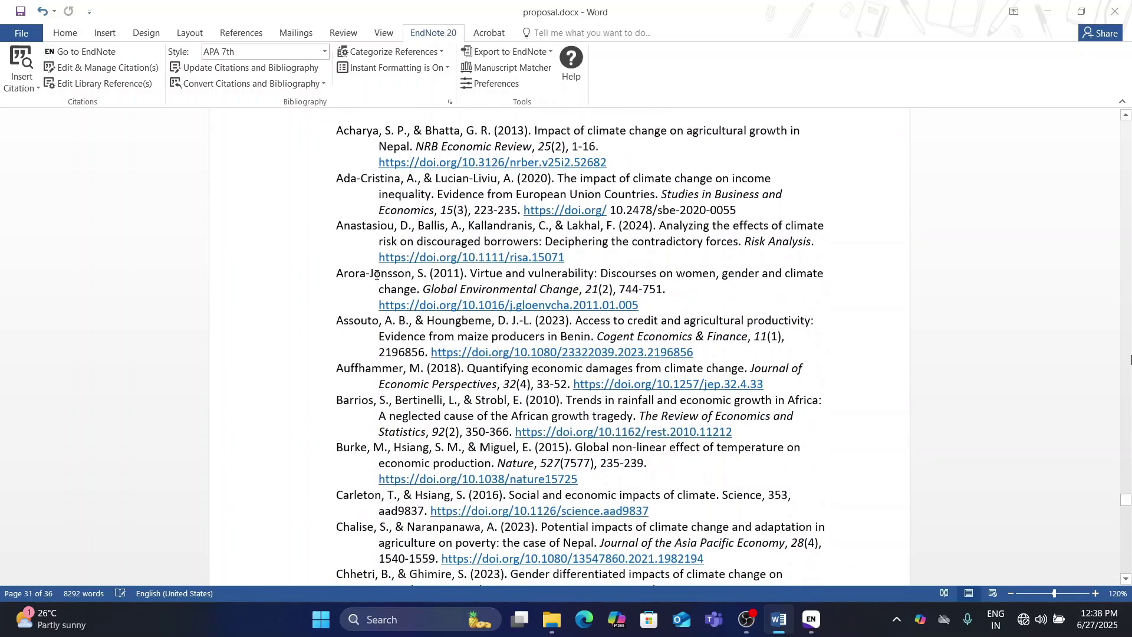
pyautogui.hotkey('ctrl', 'a')
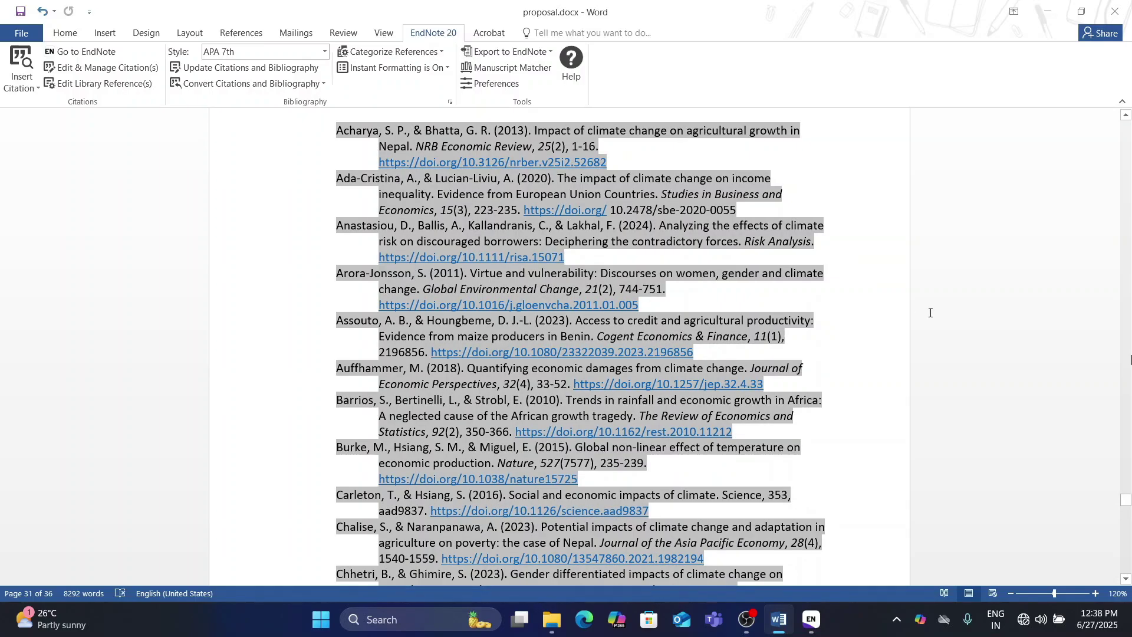